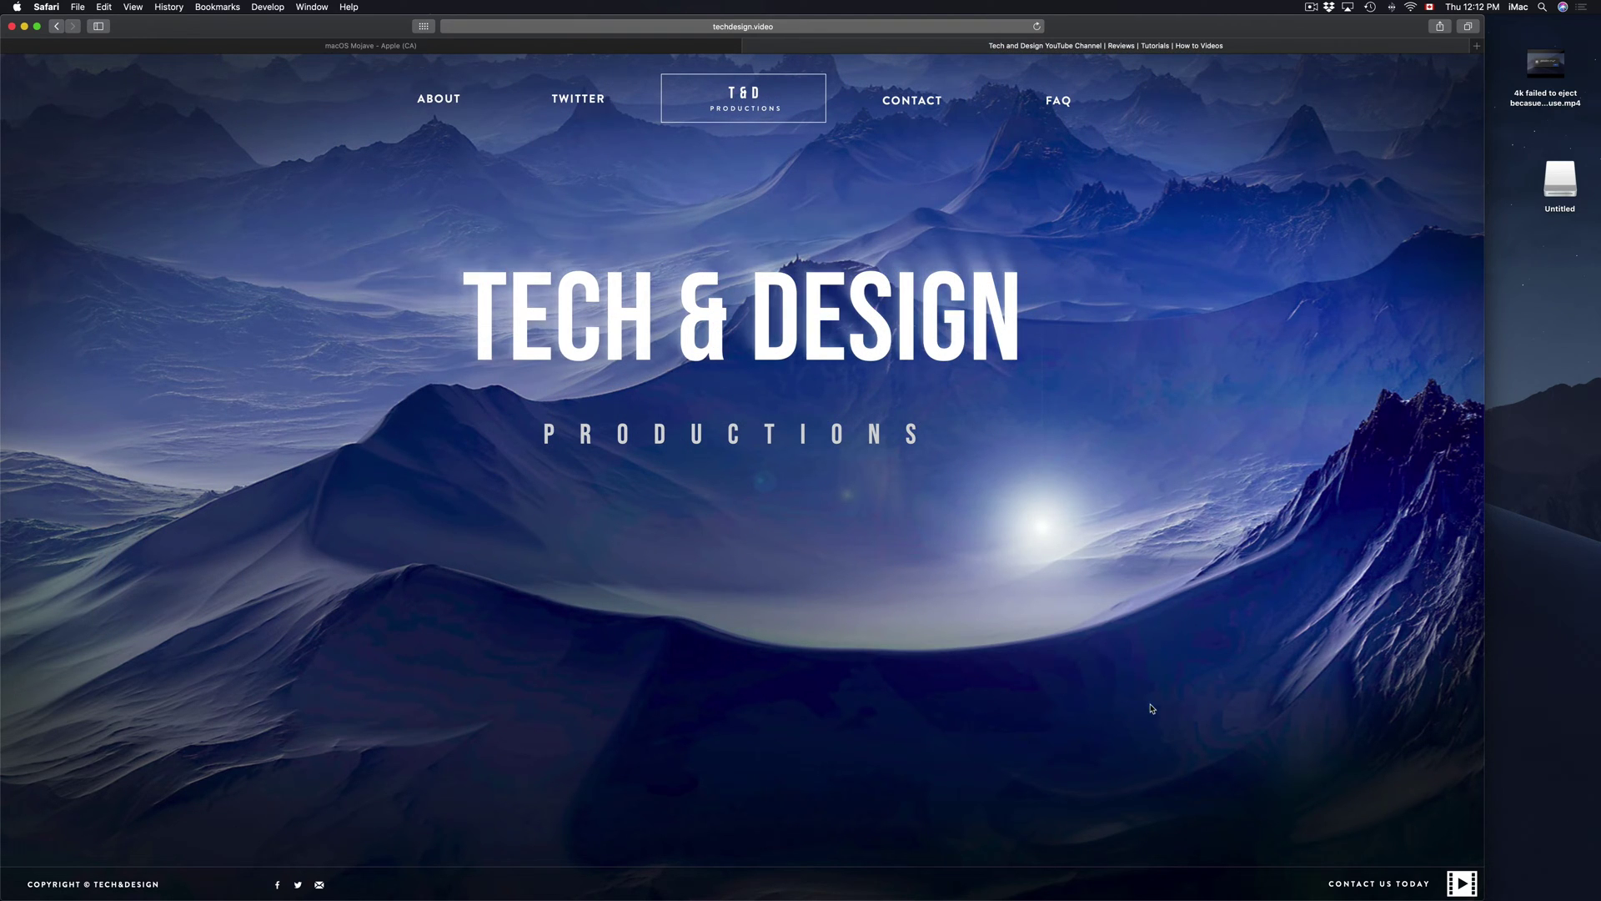
# - Search Spotlight for 'disk Utility' and pick Disk Utility from the results
pyautogui.moveTo(1117, 889)
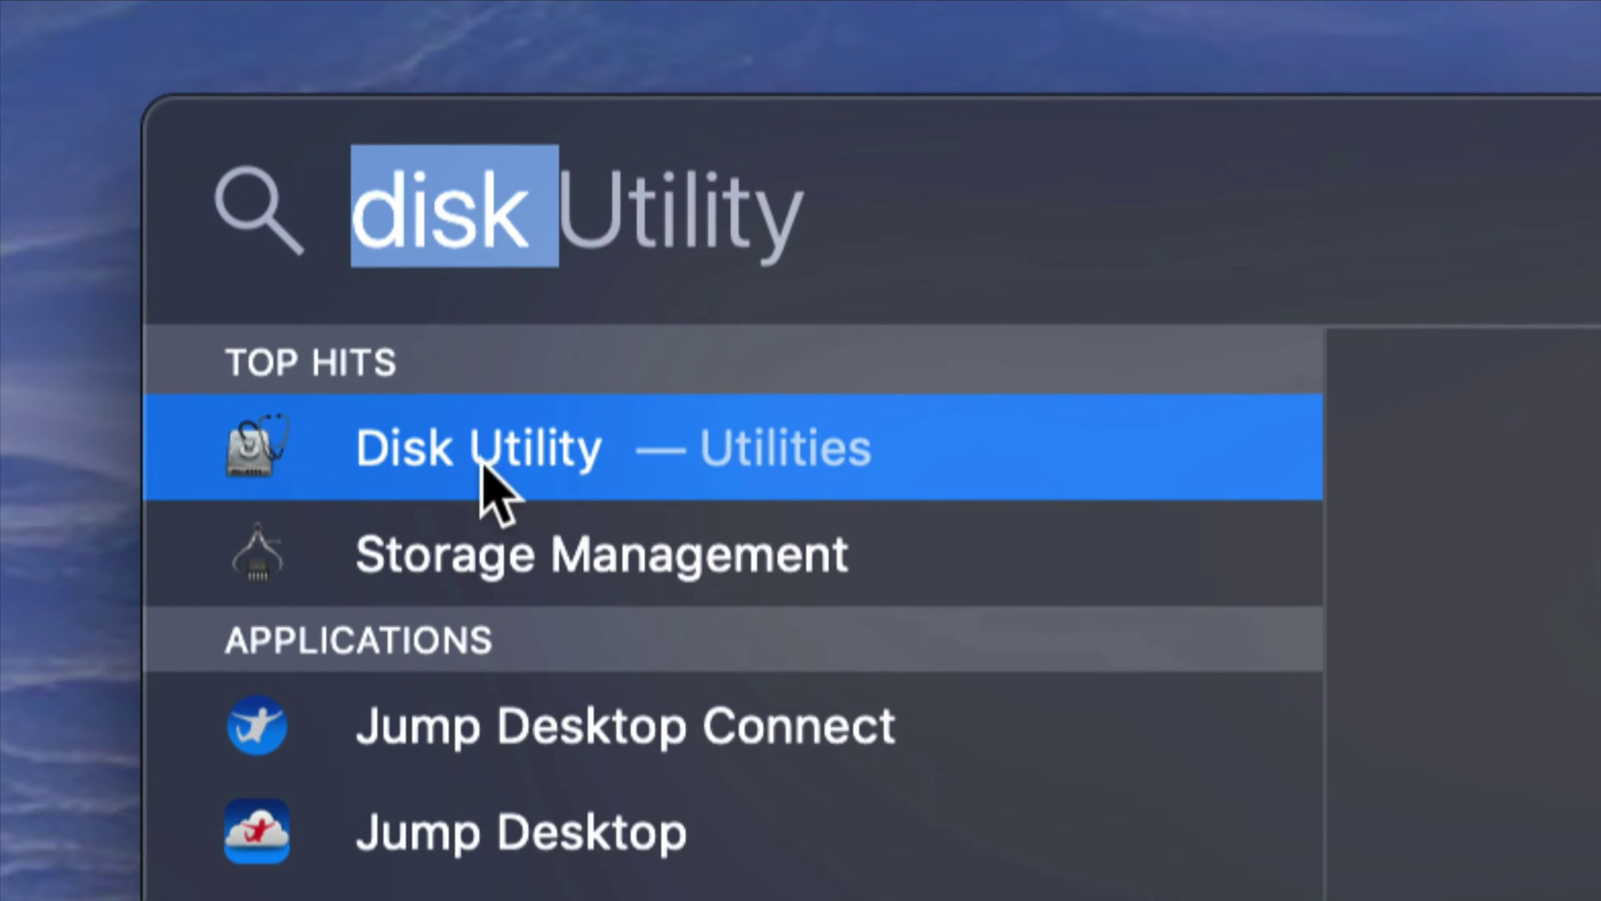
pyautogui.click(499, 448)
# - Launch Disk Utility, move its window right, and collapse the Fusion Drive and Lexar trees
pyautogui.doubleClick(506, 466)
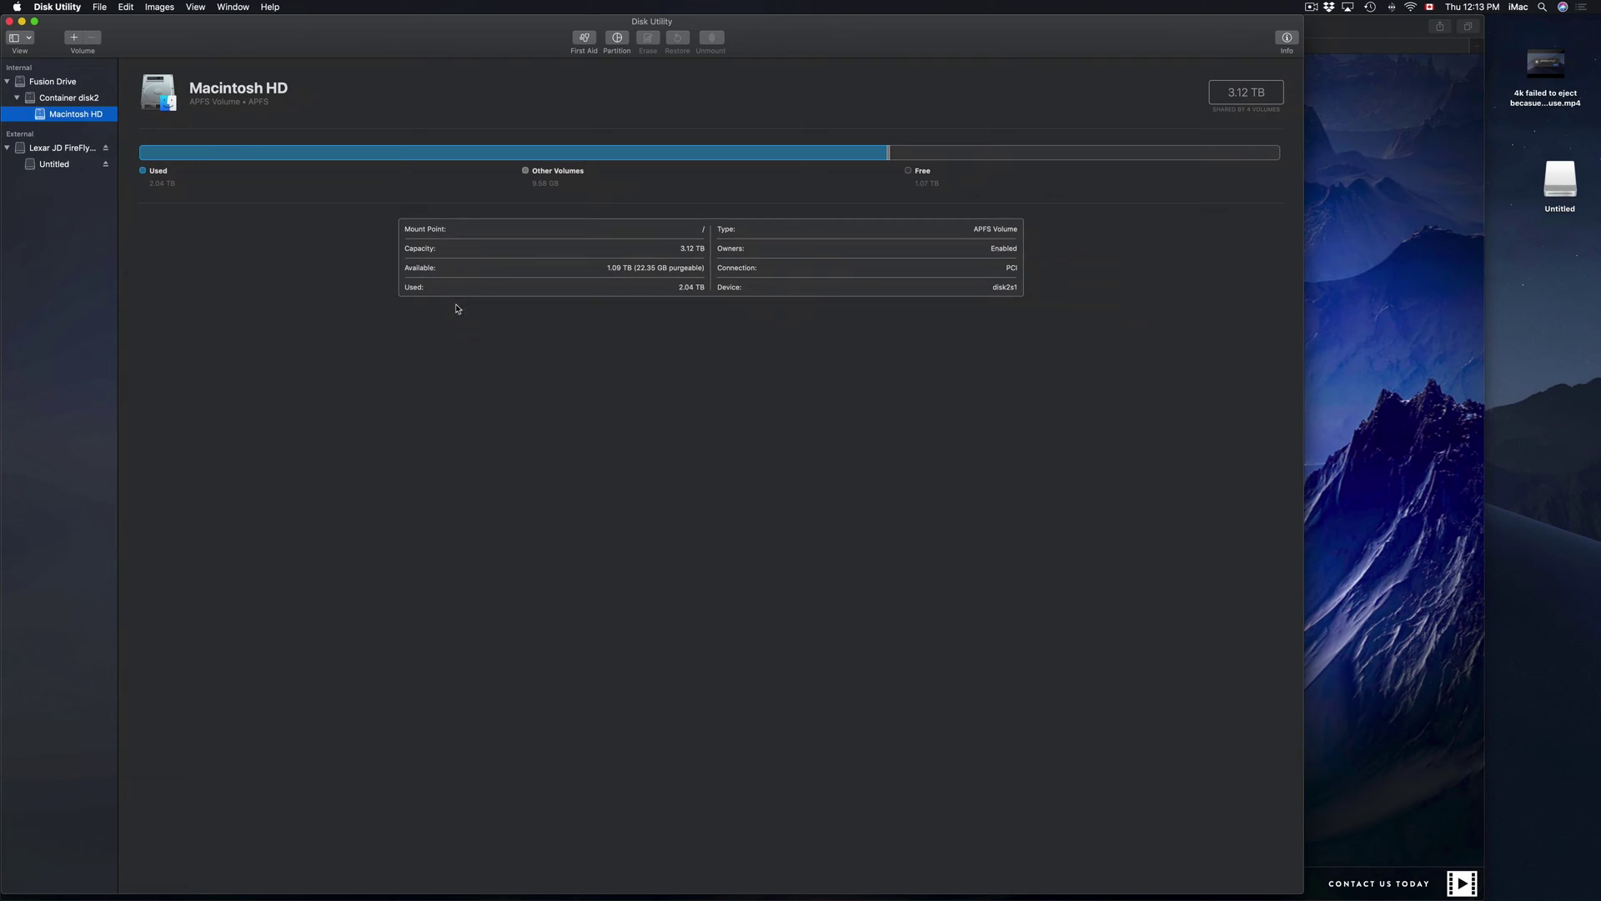
pyautogui.moveTo(315, 35); pyautogui.dragTo(583, 33)
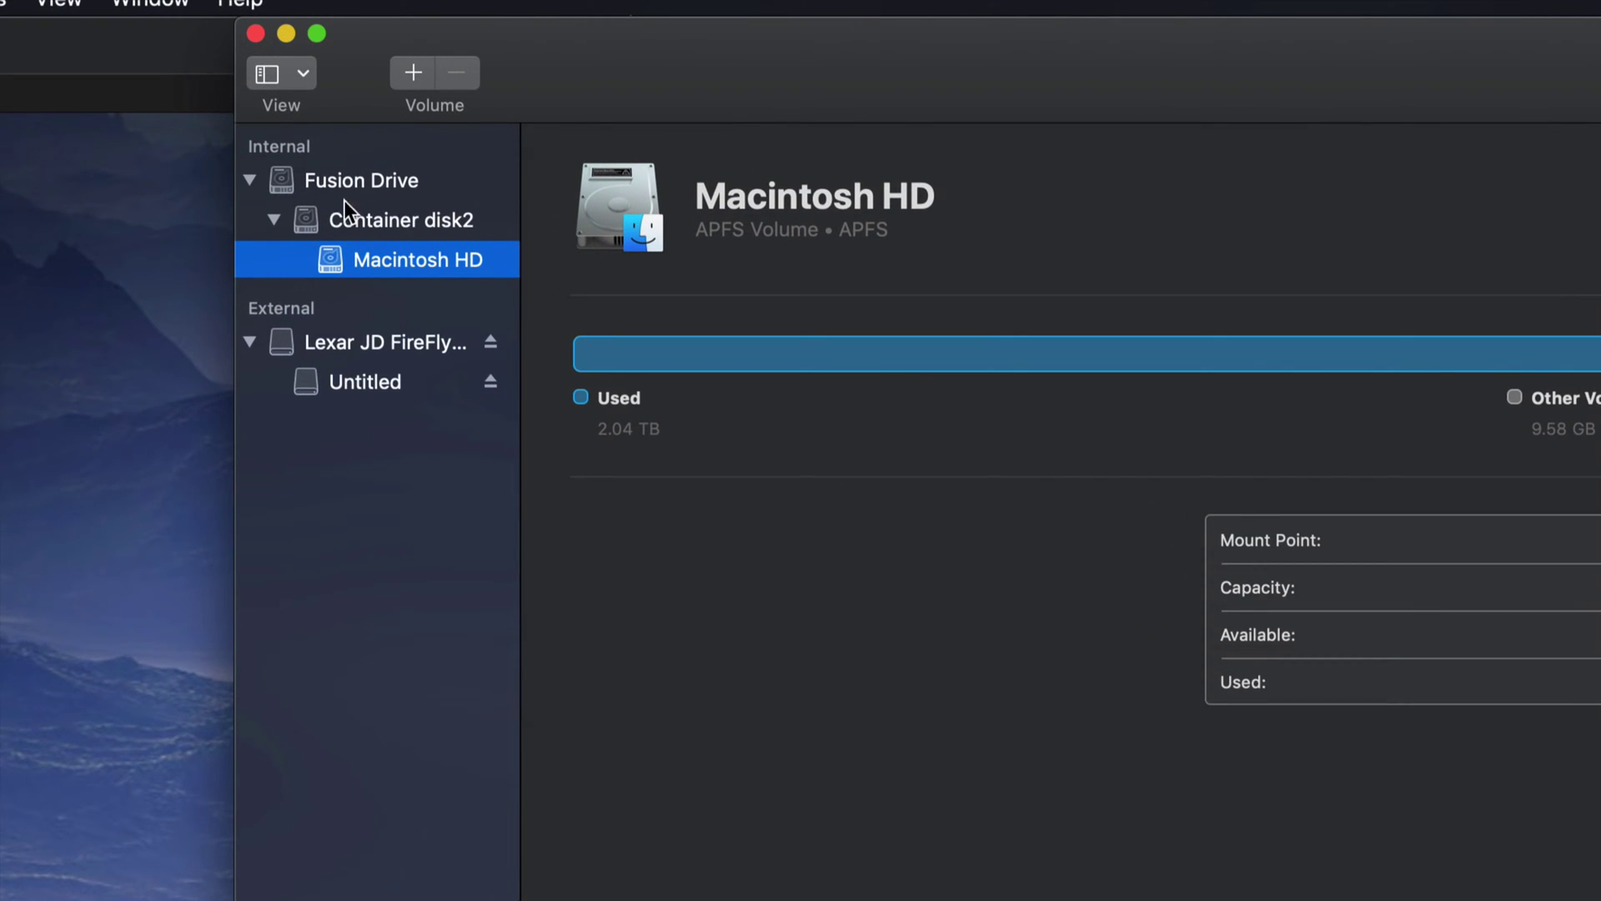
pyautogui.click(251, 180)
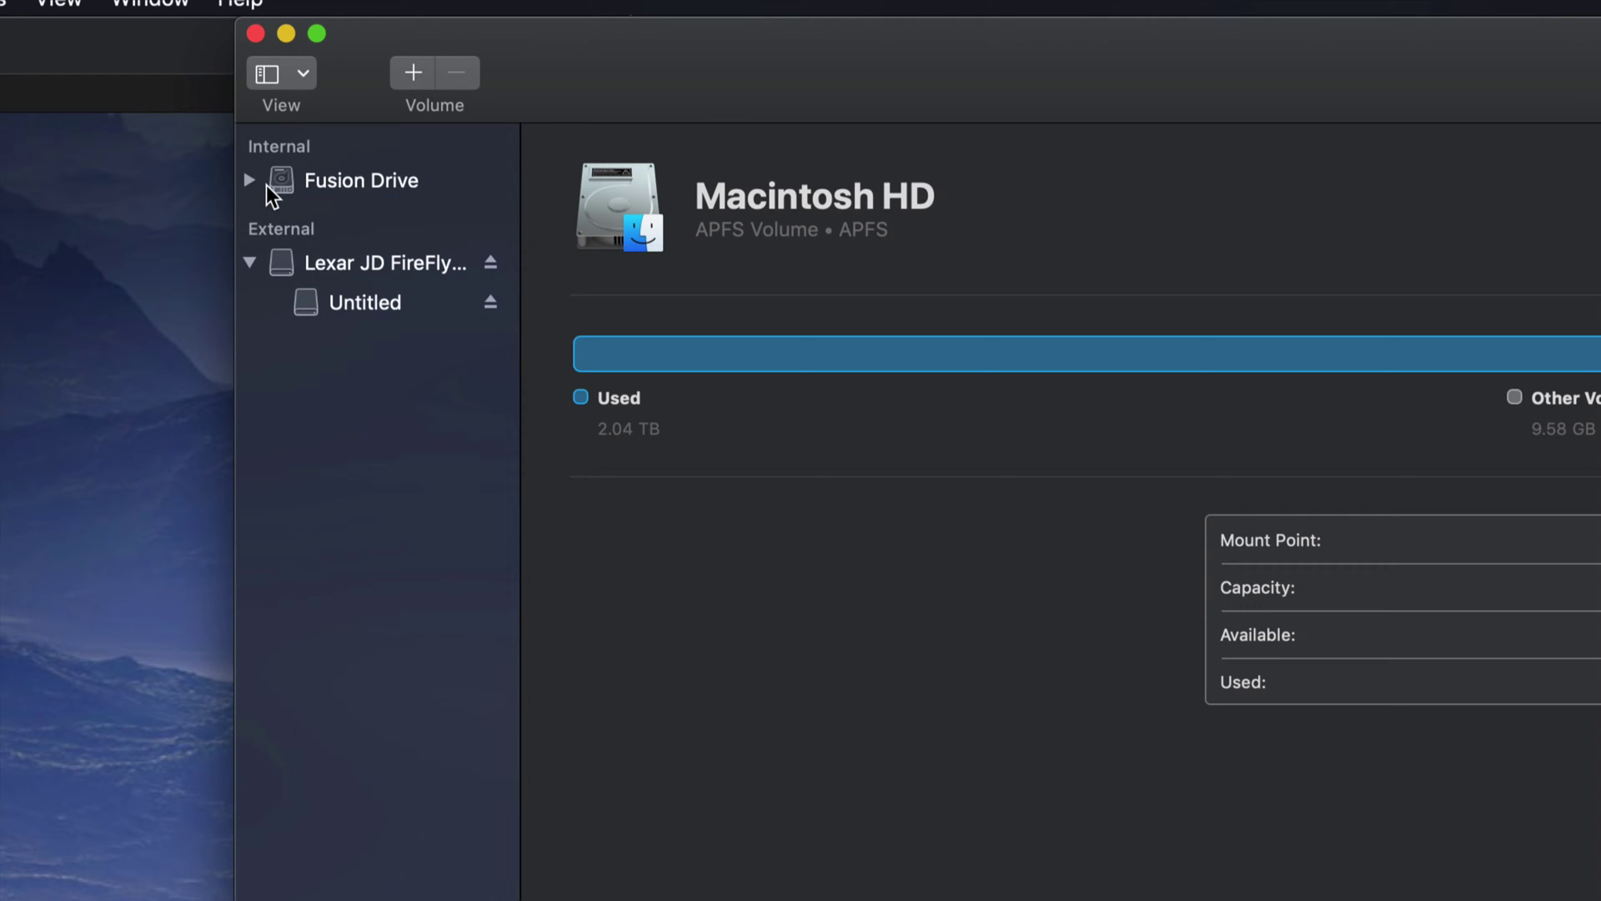
pyautogui.click(257, 264)
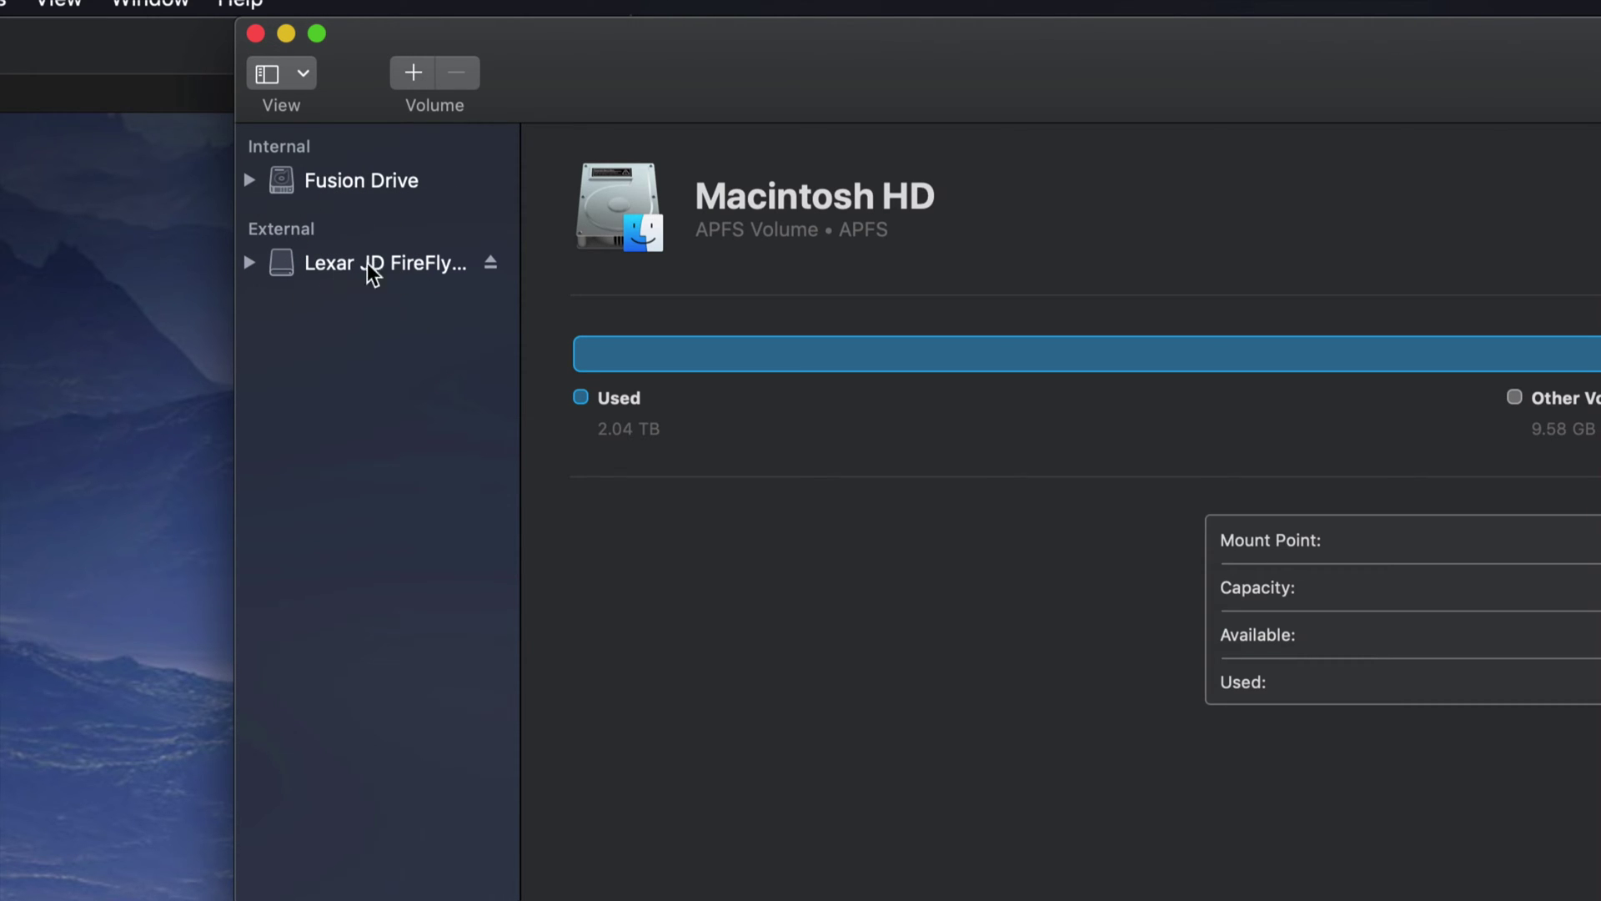
# - Expand the Lexar drive and show its Untitled volume: Mac OS Extended (Journaled), 15.7 GB
pyautogui.click(409, 267)
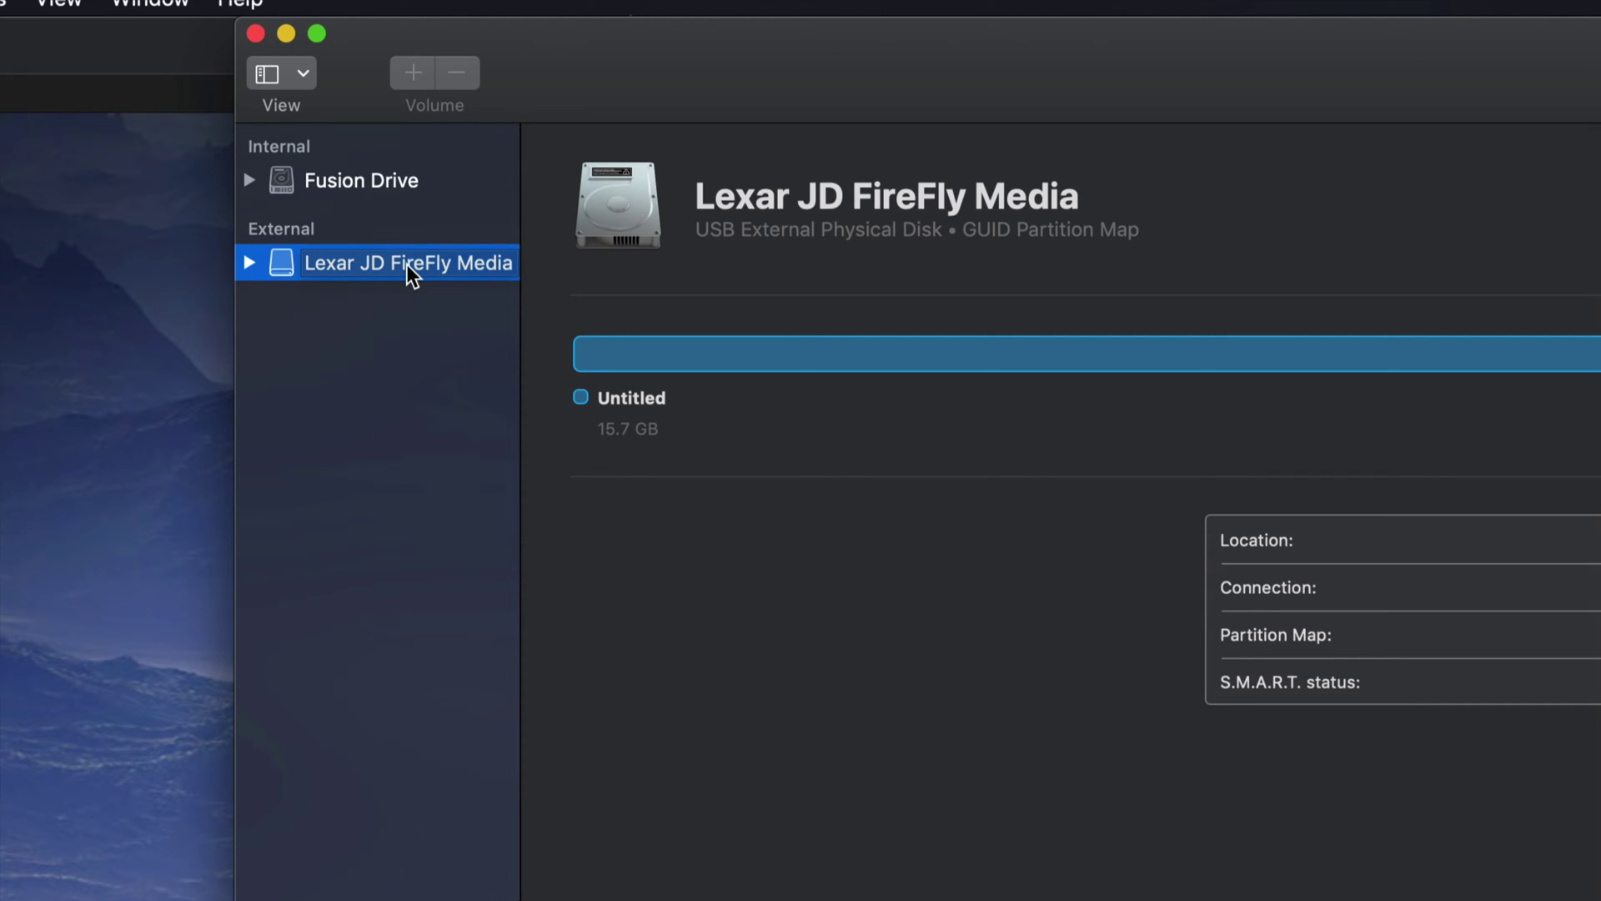
pyautogui.click(248, 263)
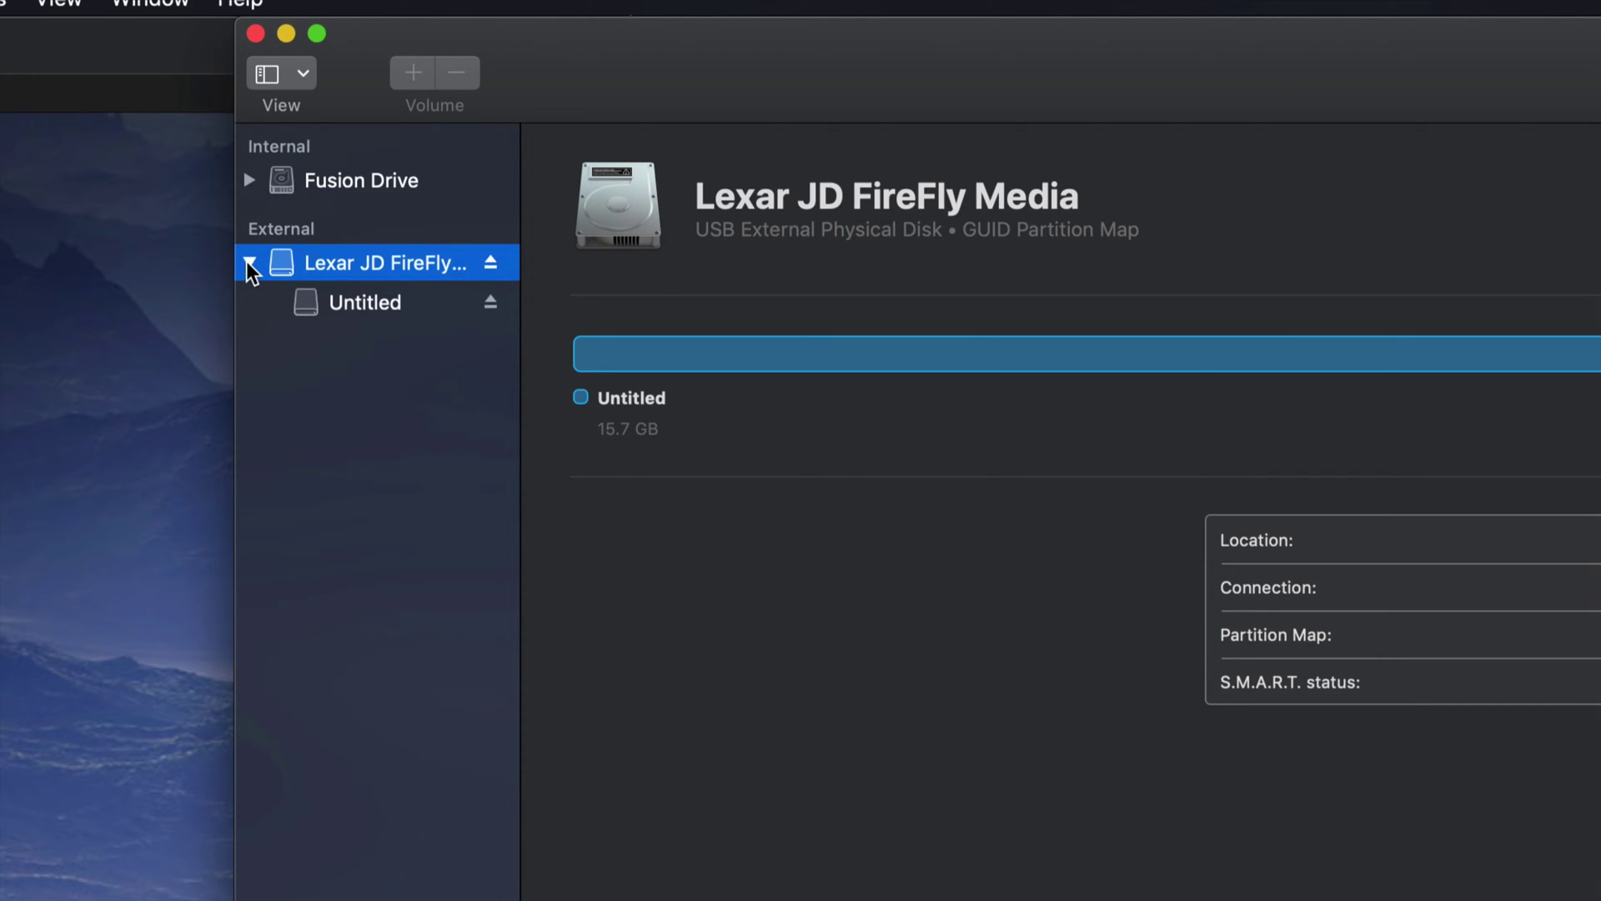
pyautogui.click(385, 305)
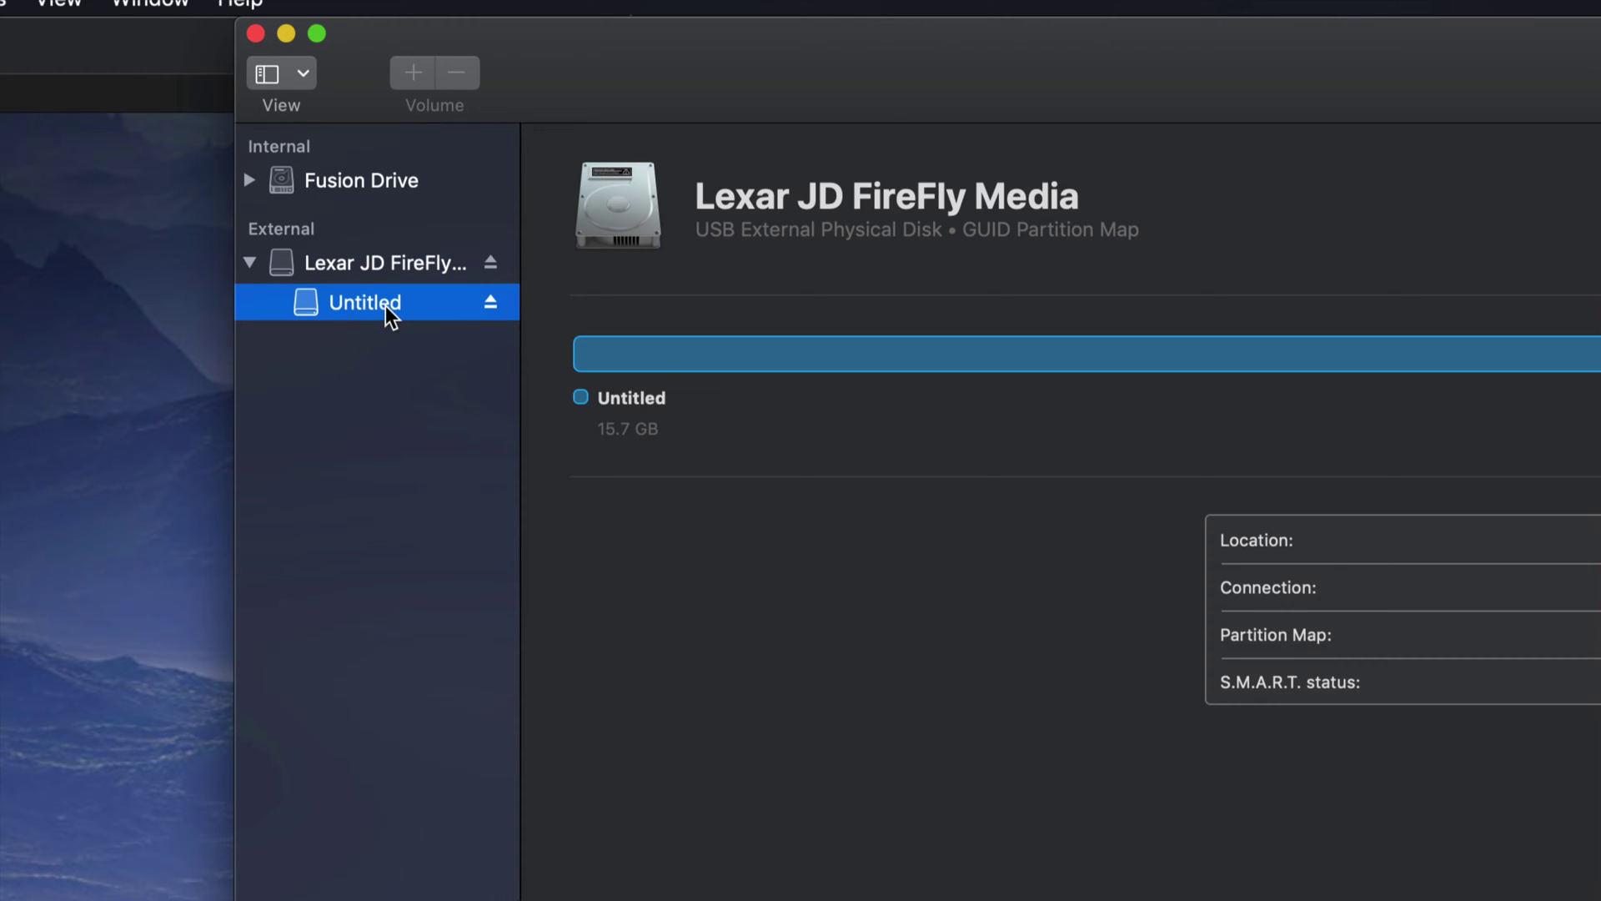
pyautogui.click(394, 267)
pyautogui.click(399, 295)
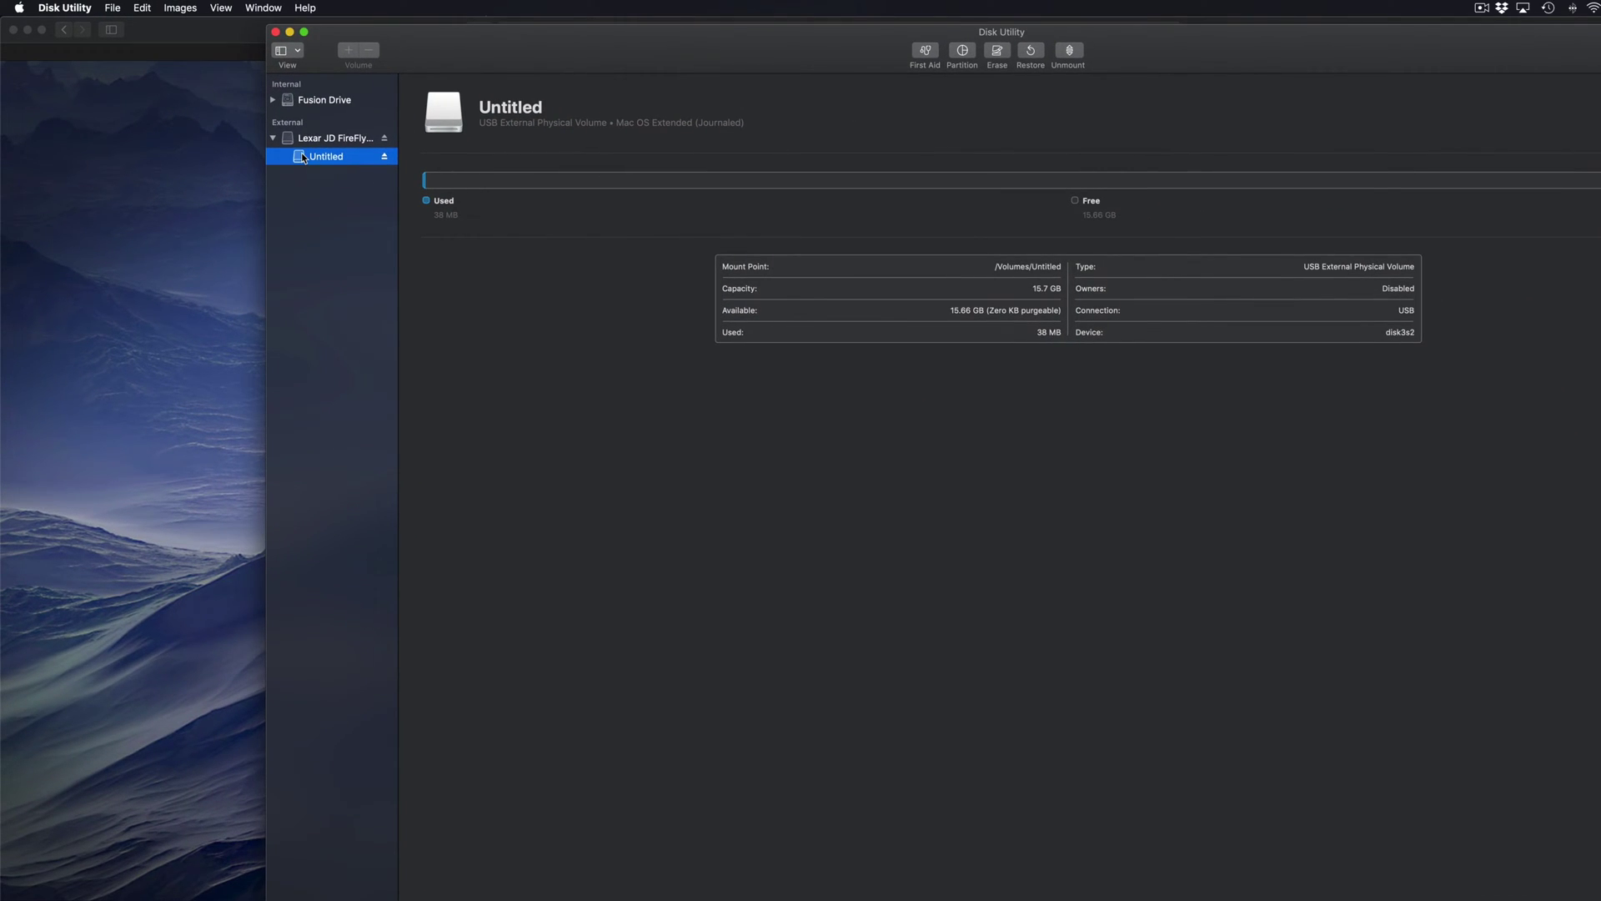
# - Show the whole Lexar JD FireFly Media disk: USB, GUID Partition Map, 16.04 GB, disk3
pyautogui.click(317, 142)
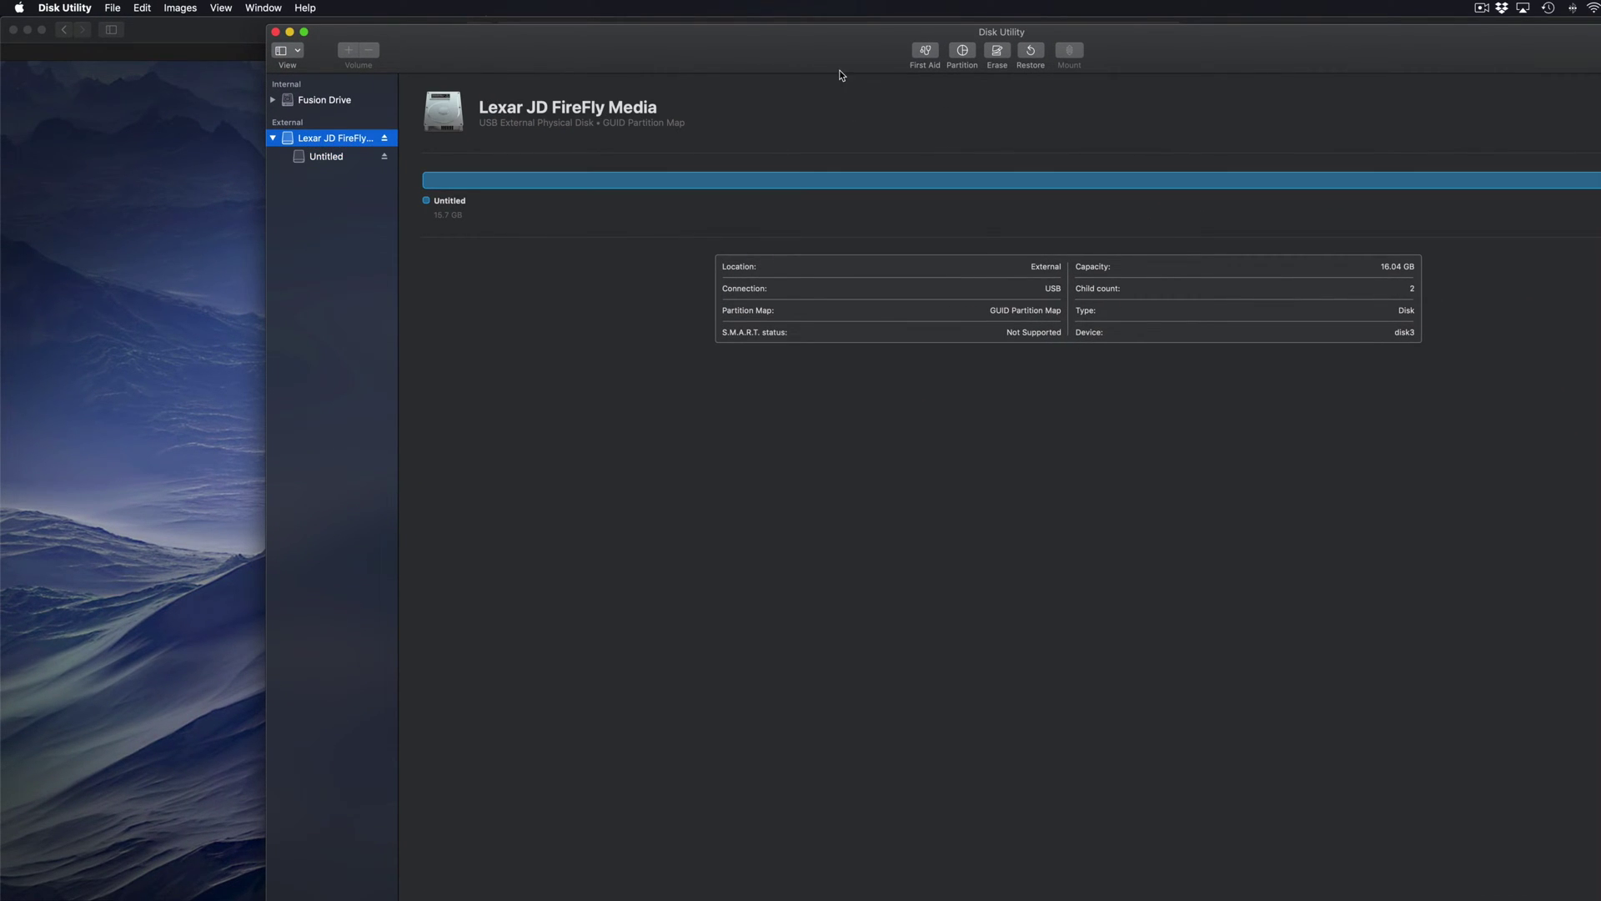
pyautogui.moveTo(839, 69); pyautogui.dragTo(672, 46)
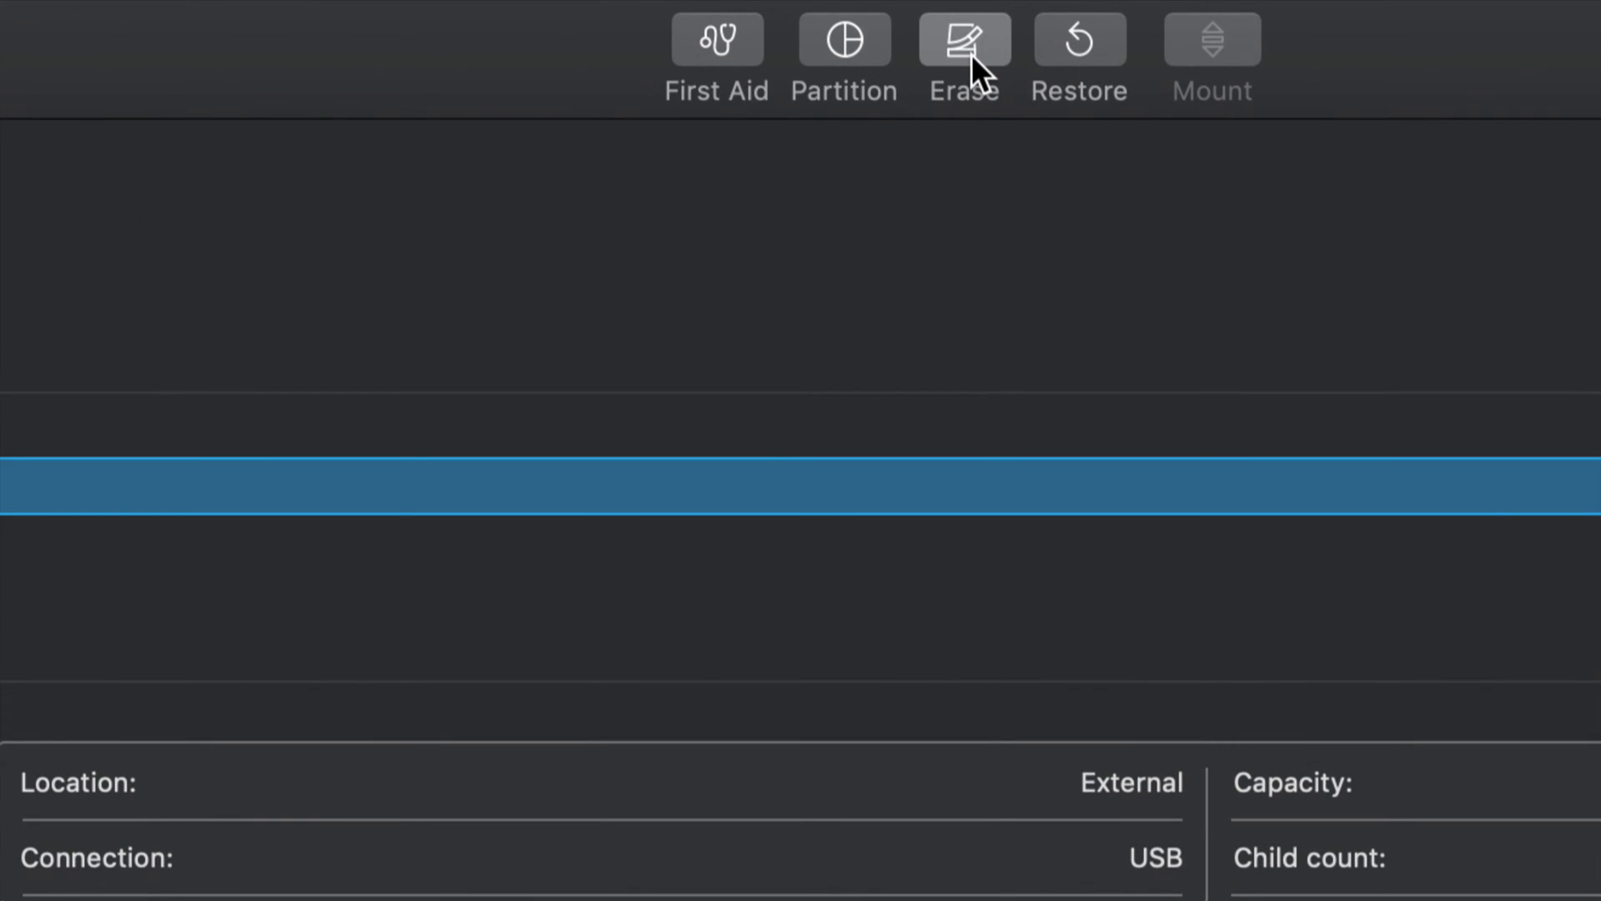
# - Erase the Lexar disk with ExFAT format and the Master Boot Record scheme
pyautogui.click(971, 54)
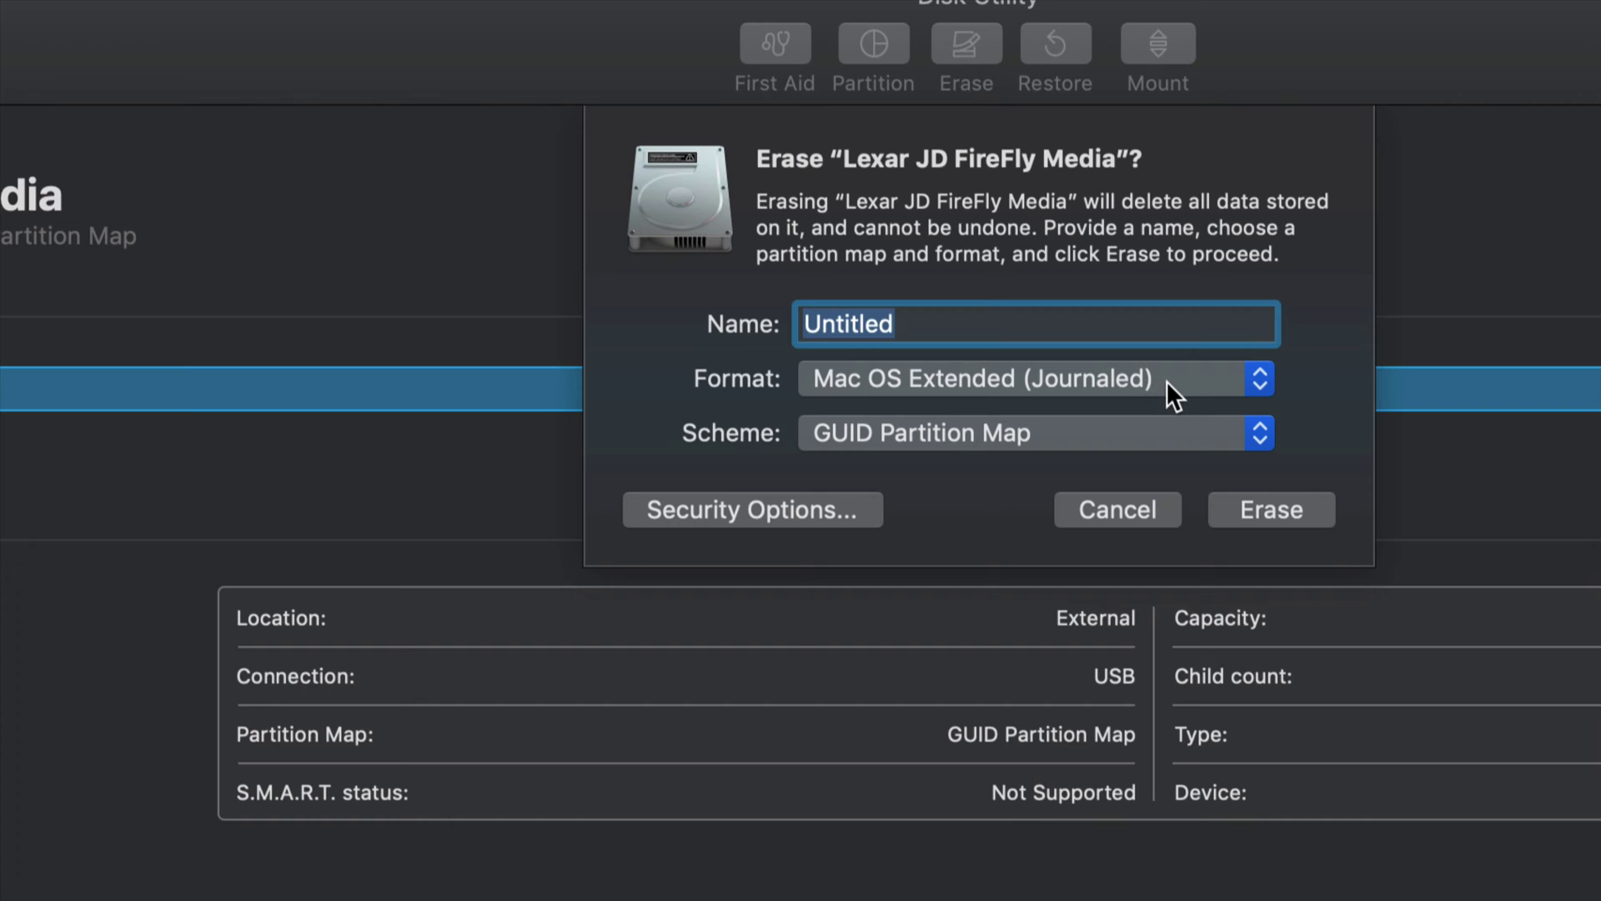
pyautogui.click(1254, 373)
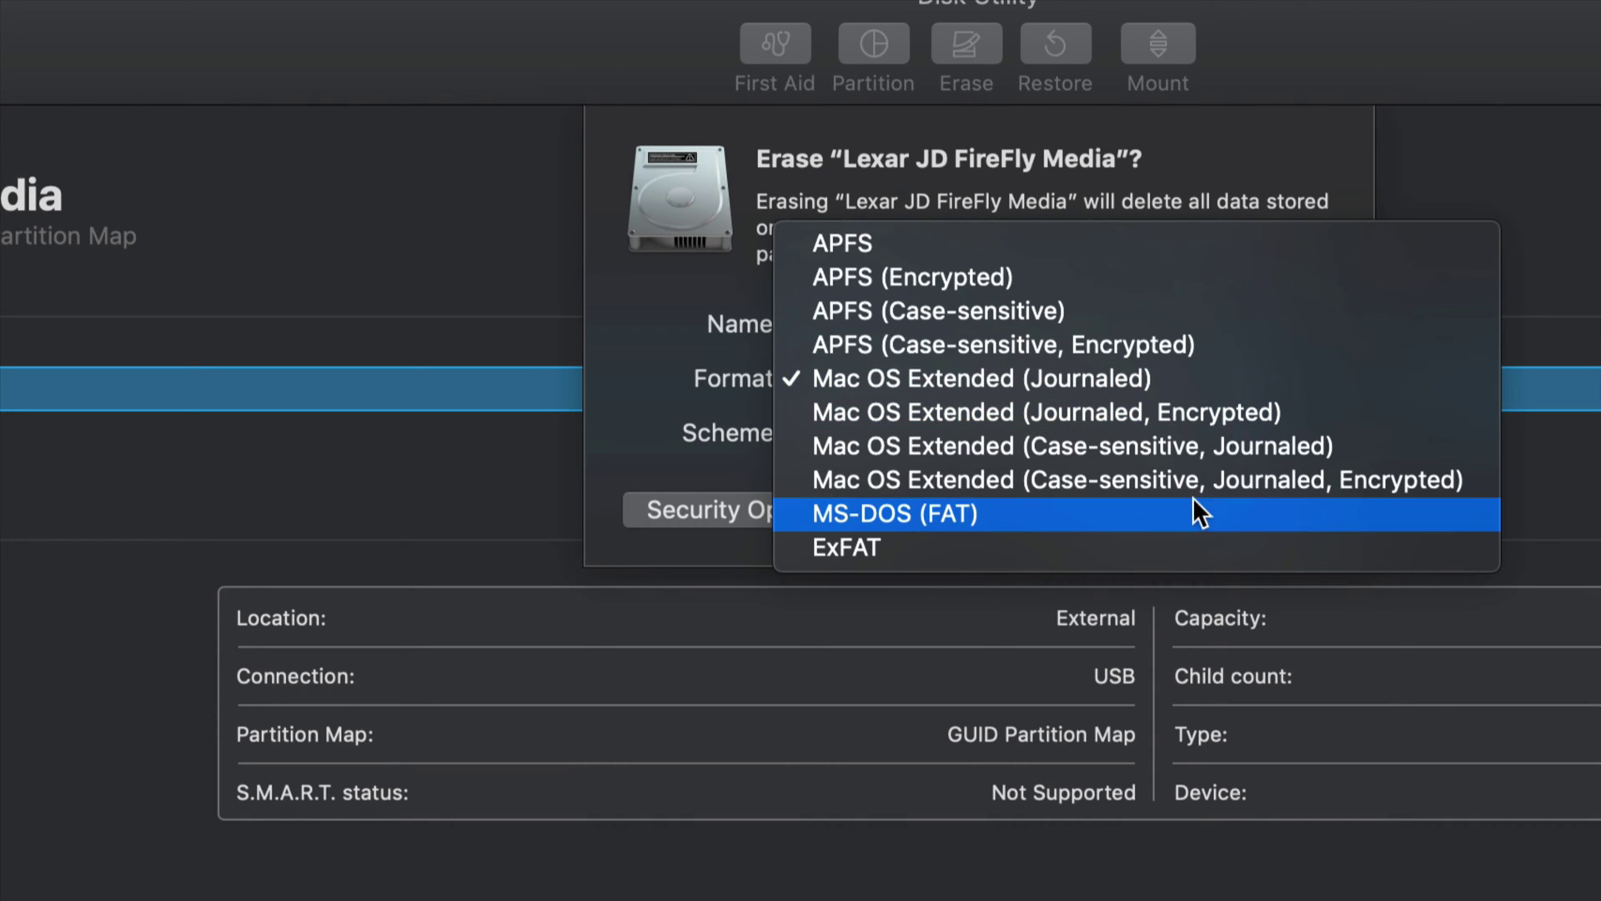
pyautogui.click(1148, 544)
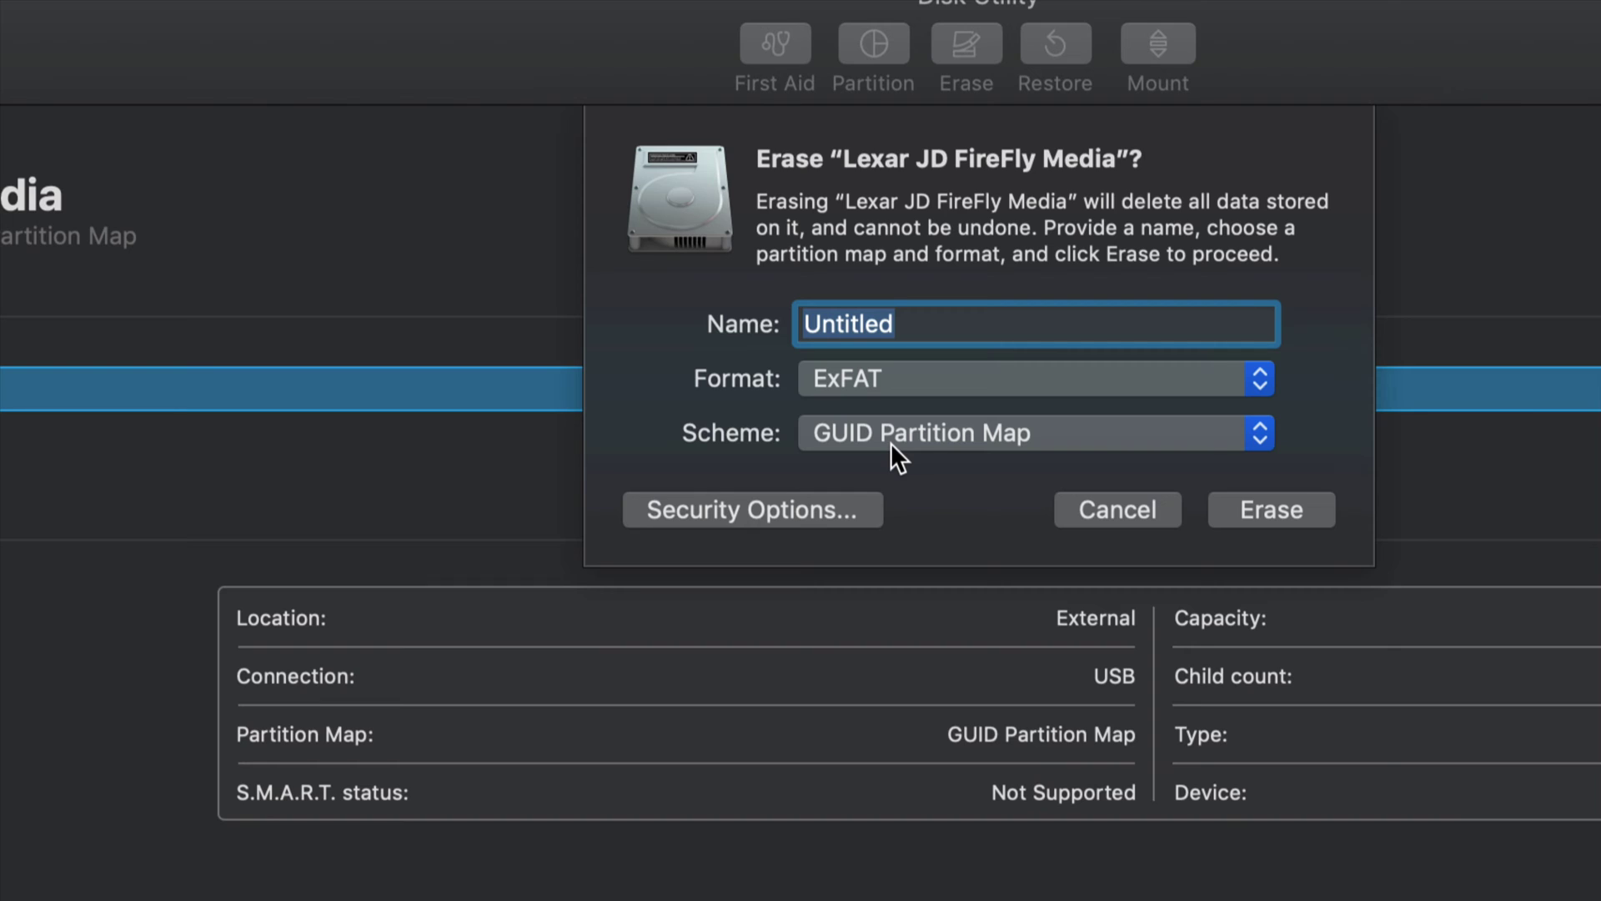
pyautogui.click(909, 429)
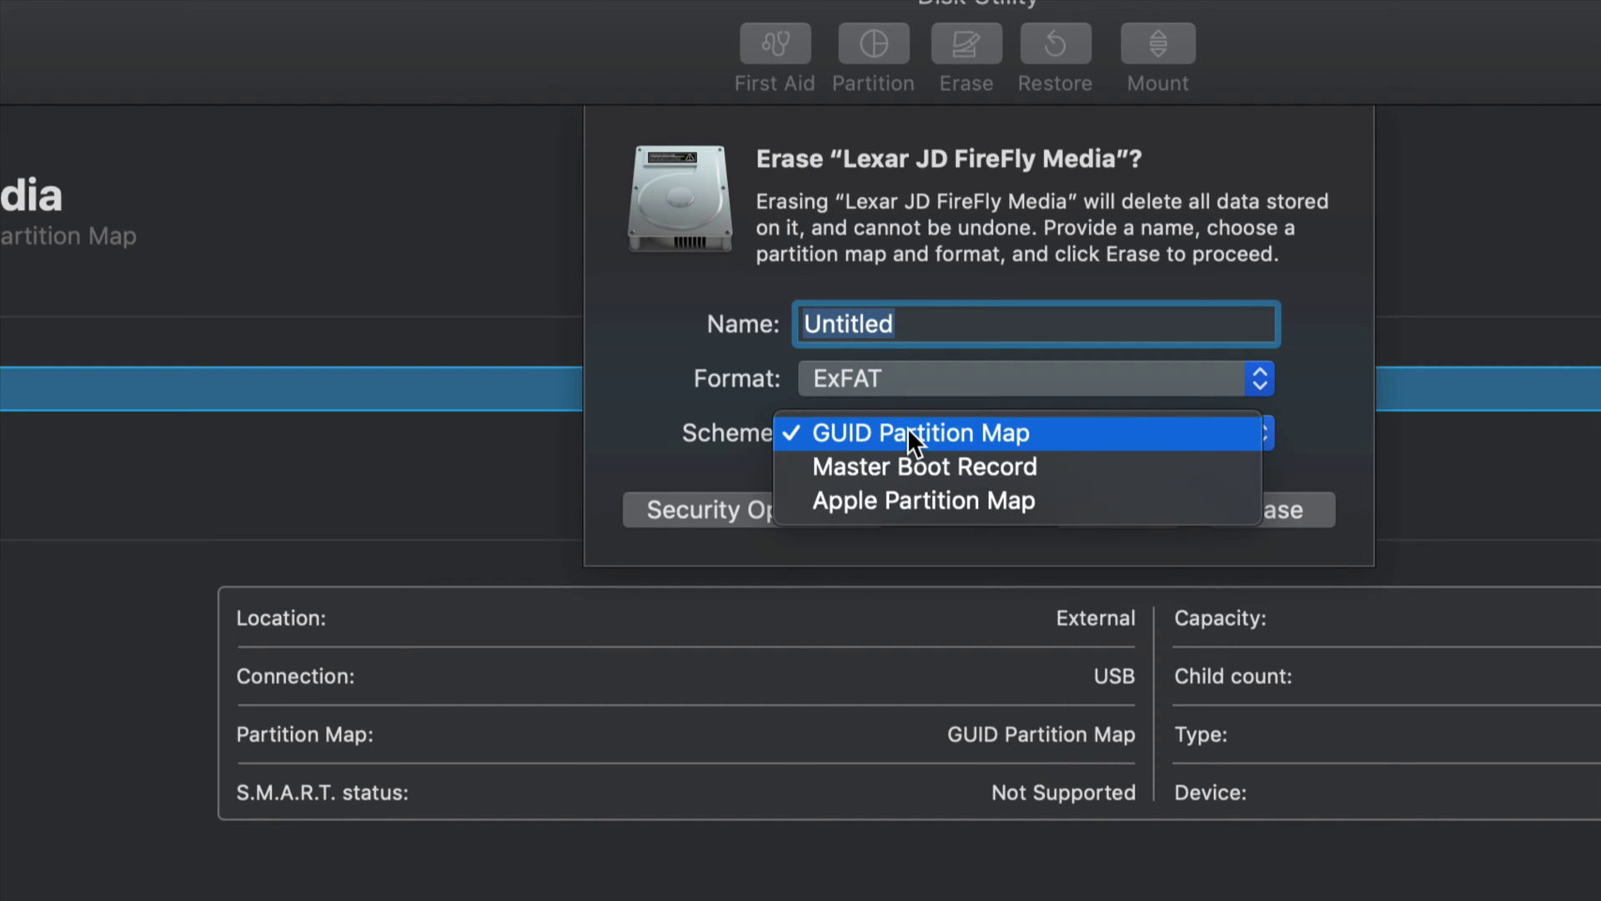
pyautogui.click(874, 471)
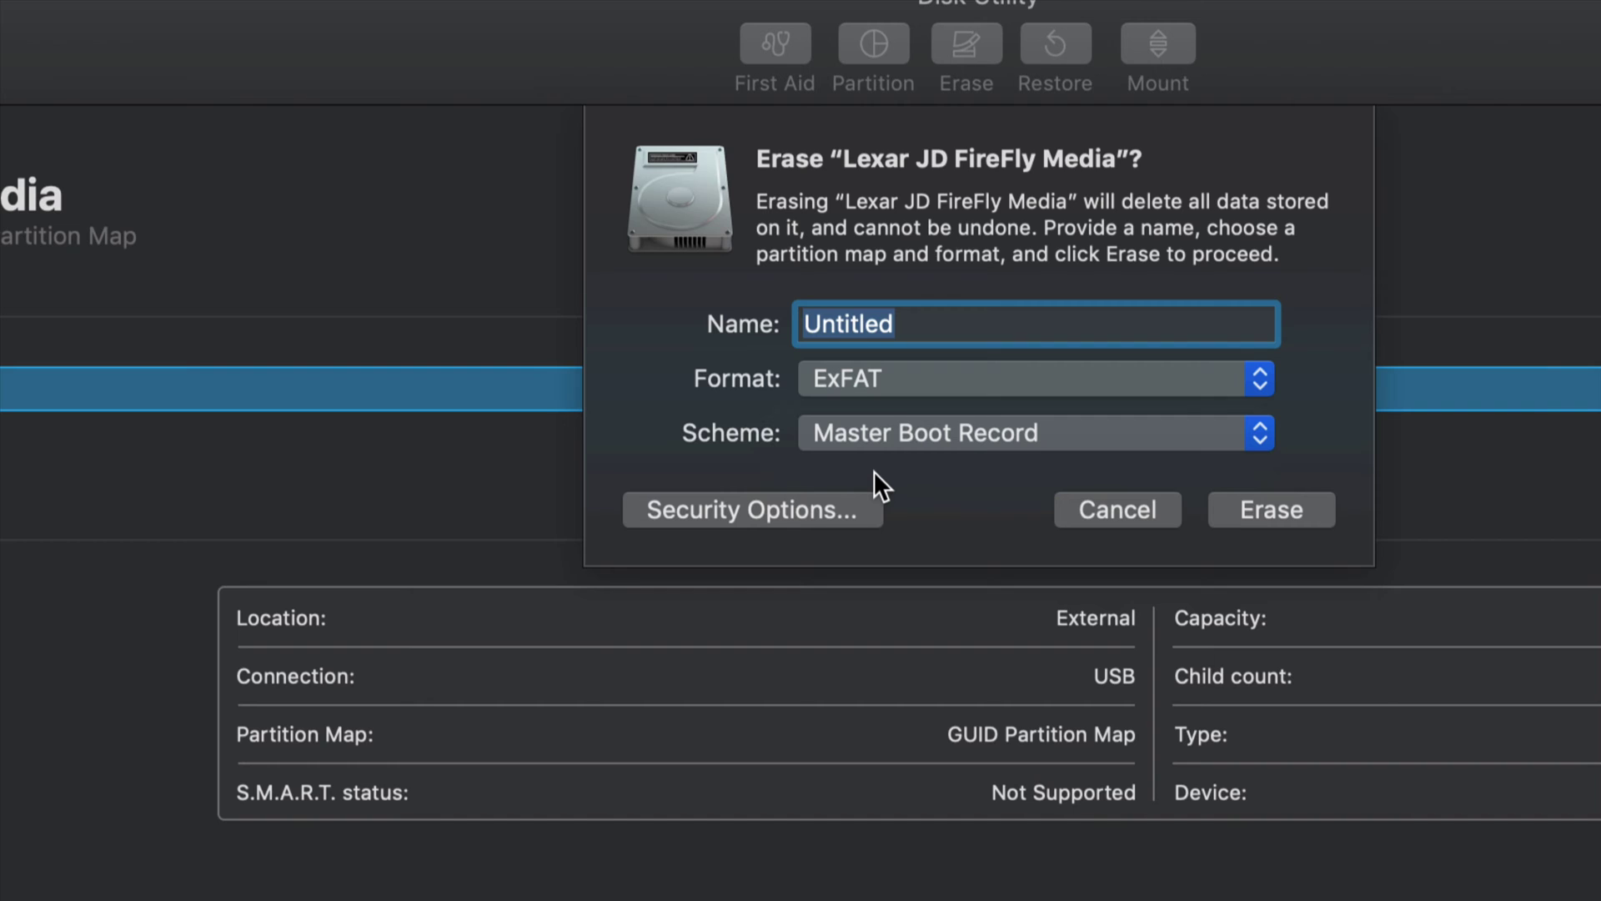
pyautogui.click(1264, 512)
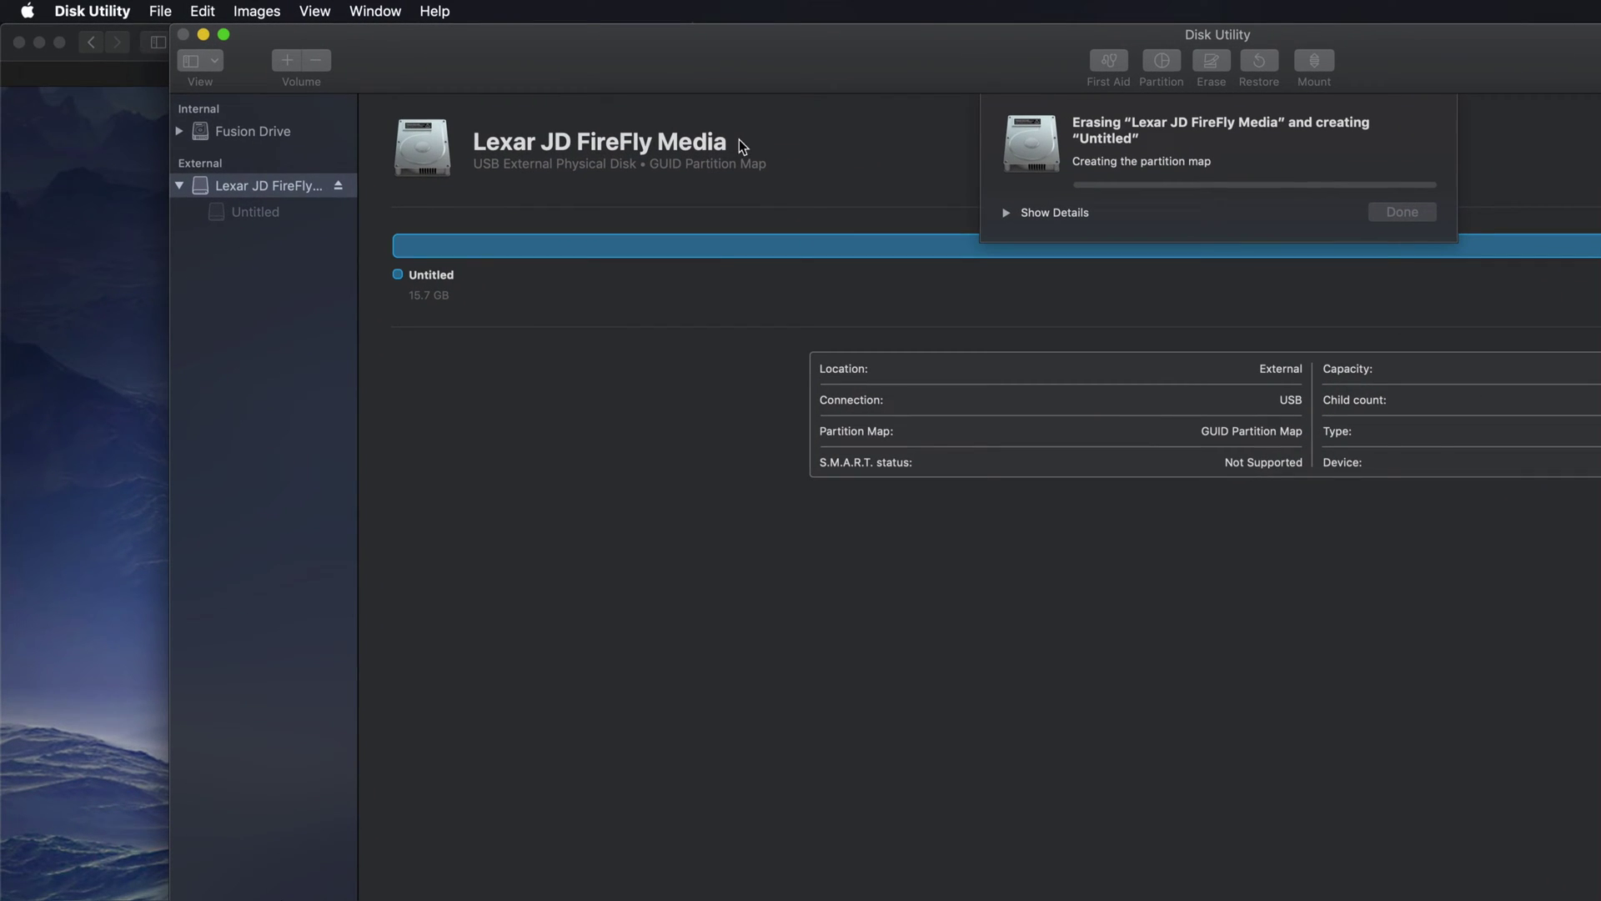
# - Close the erase-complete notice, leaving a single 16.04 GB Untitled volume on Master Boot Record
pyautogui.moveTo(884, 62); pyautogui.dragTo(727, 42)
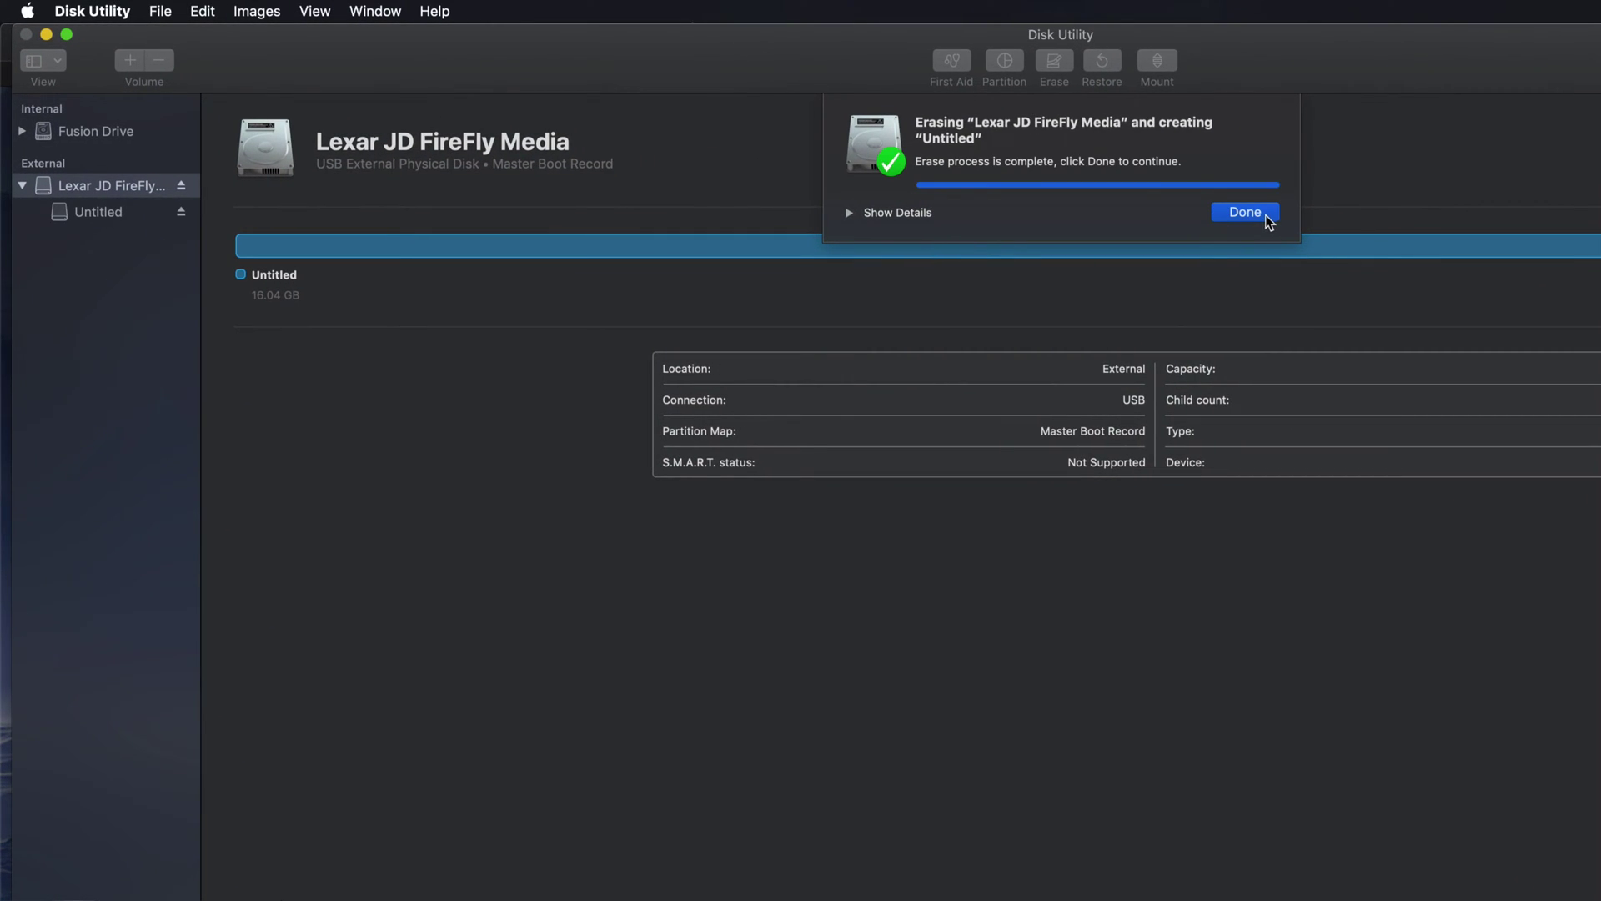
pyautogui.click(1265, 214)
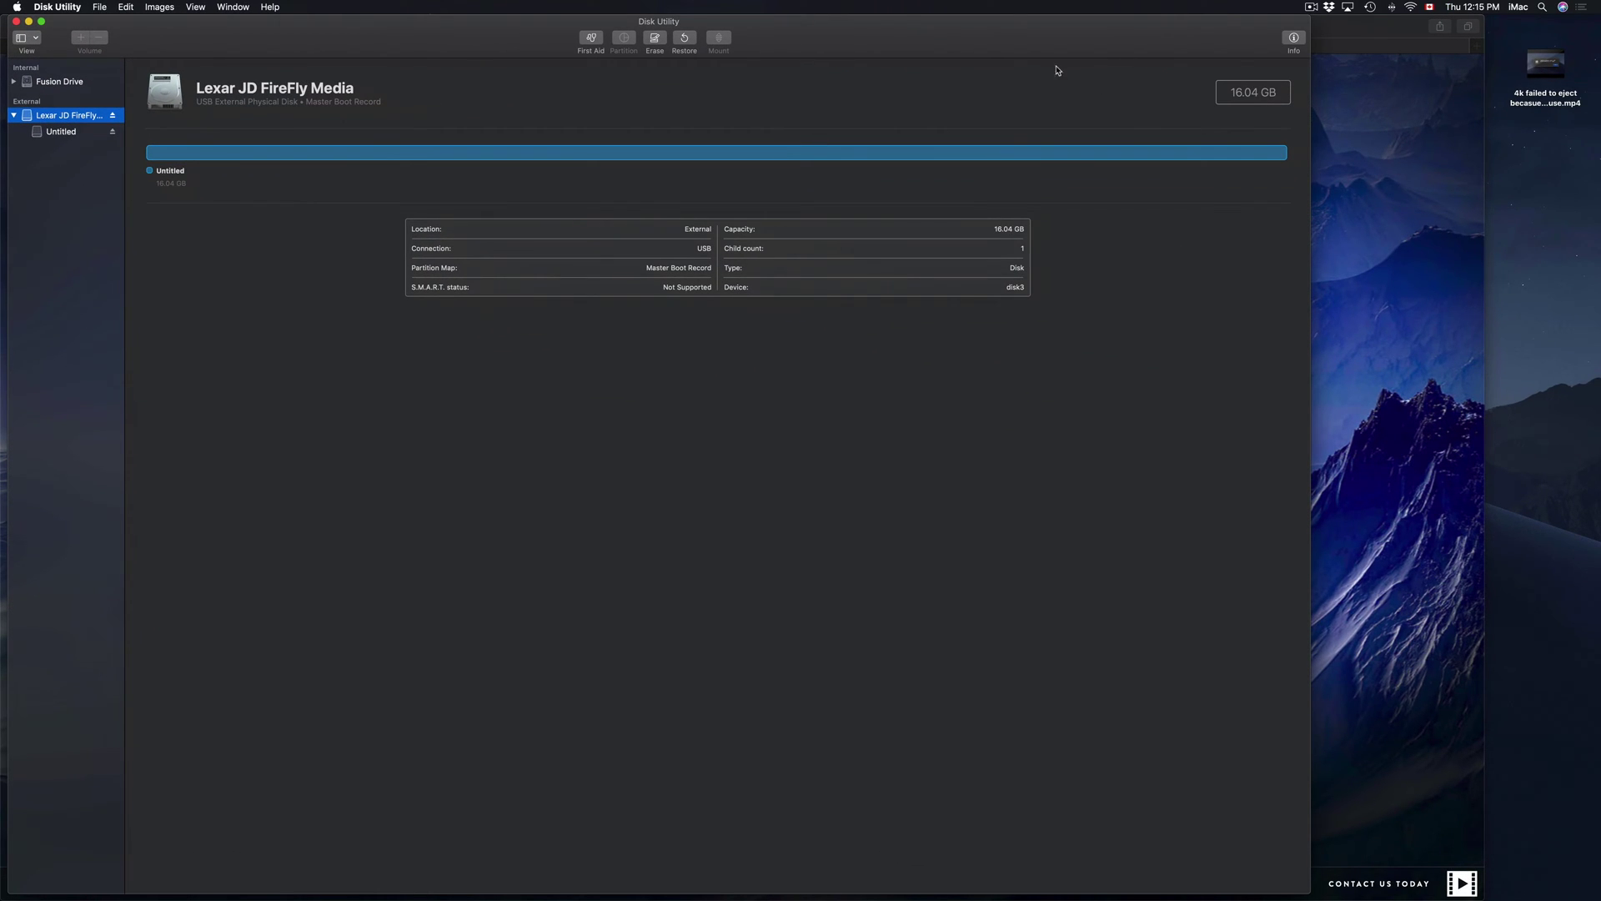
# - Switch to Finder and open a new Finder window on Recents
pyautogui.click(1562, 175)
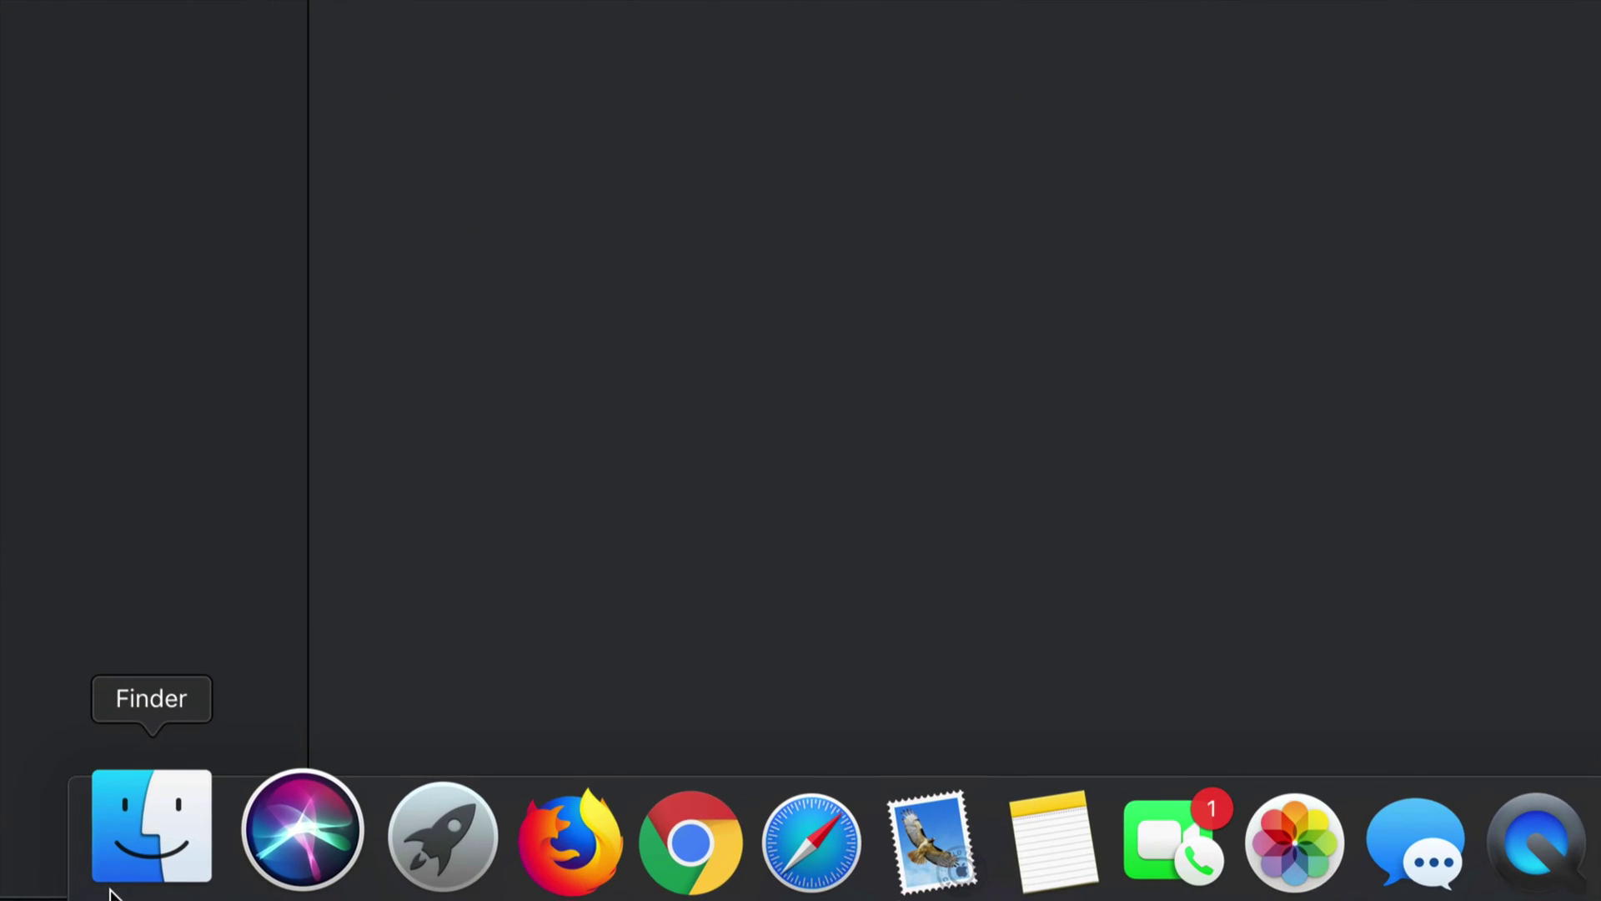
pyautogui.click(123, 868)
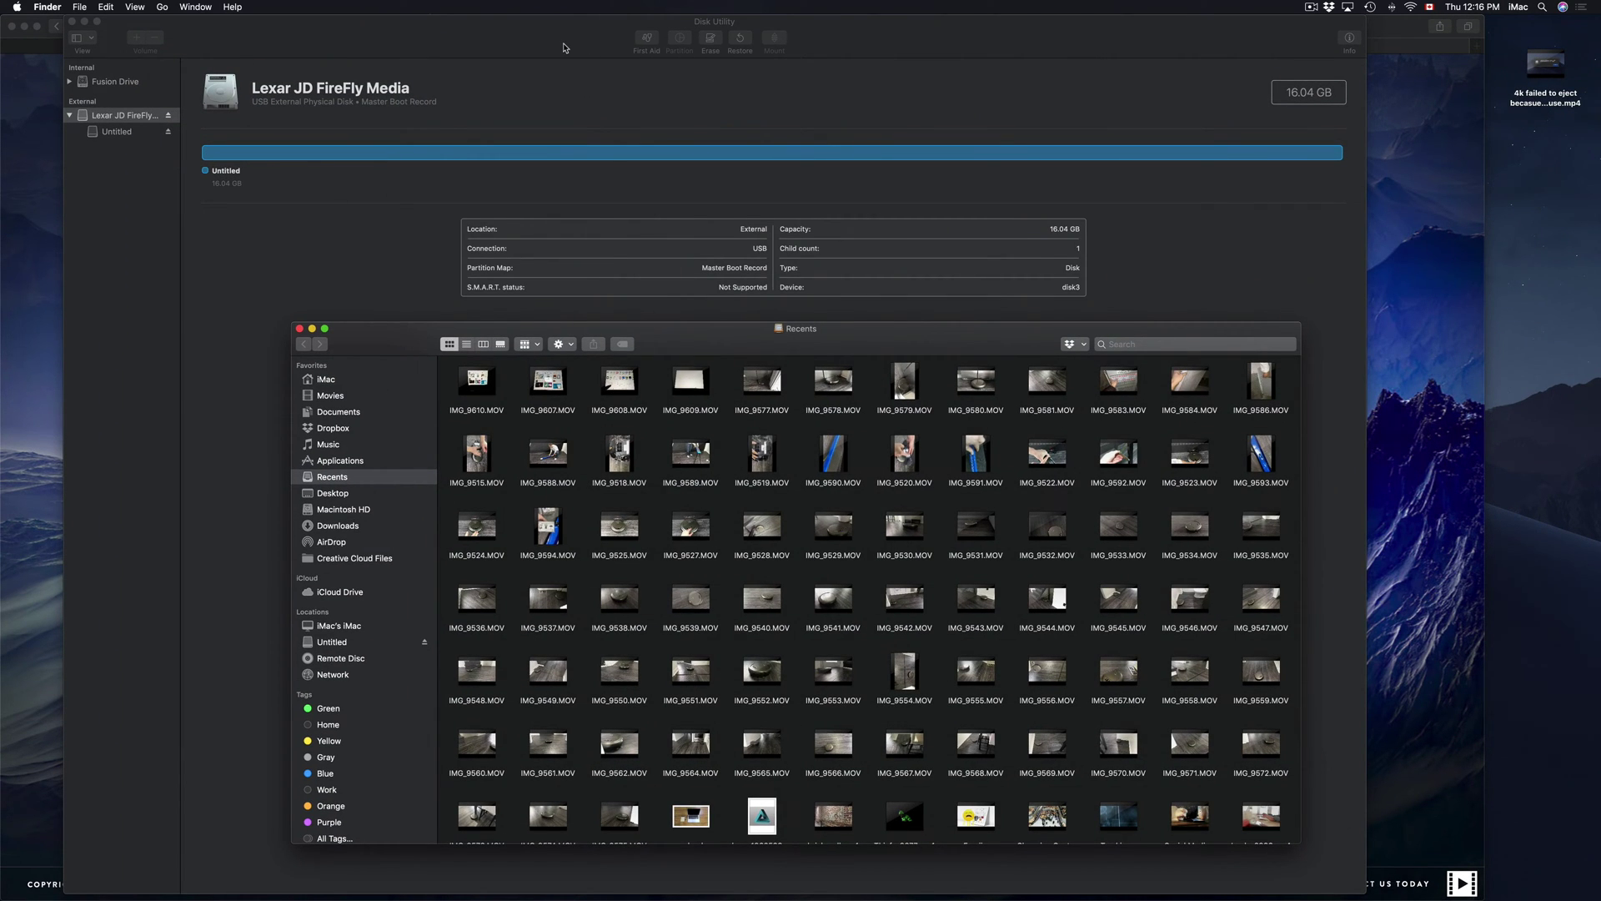
# - Return to Disk Utility and reopen the erase options for the Lexar disk
pyautogui.click(563, 48)
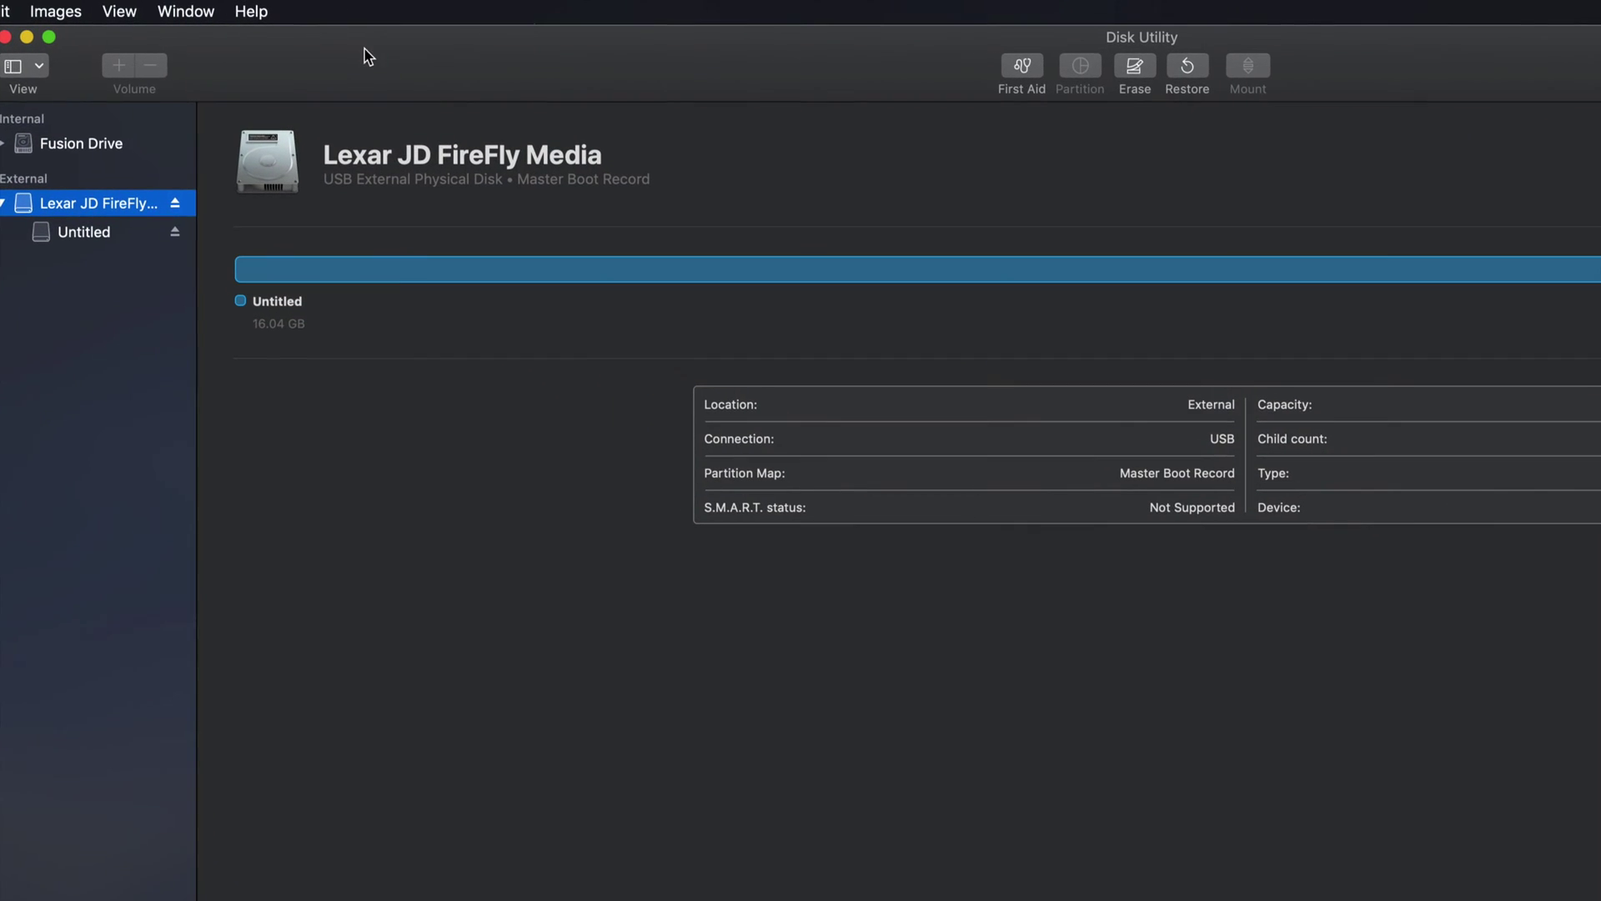
pyautogui.moveTo(464, 57); pyautogui.dragTo(454, 56)
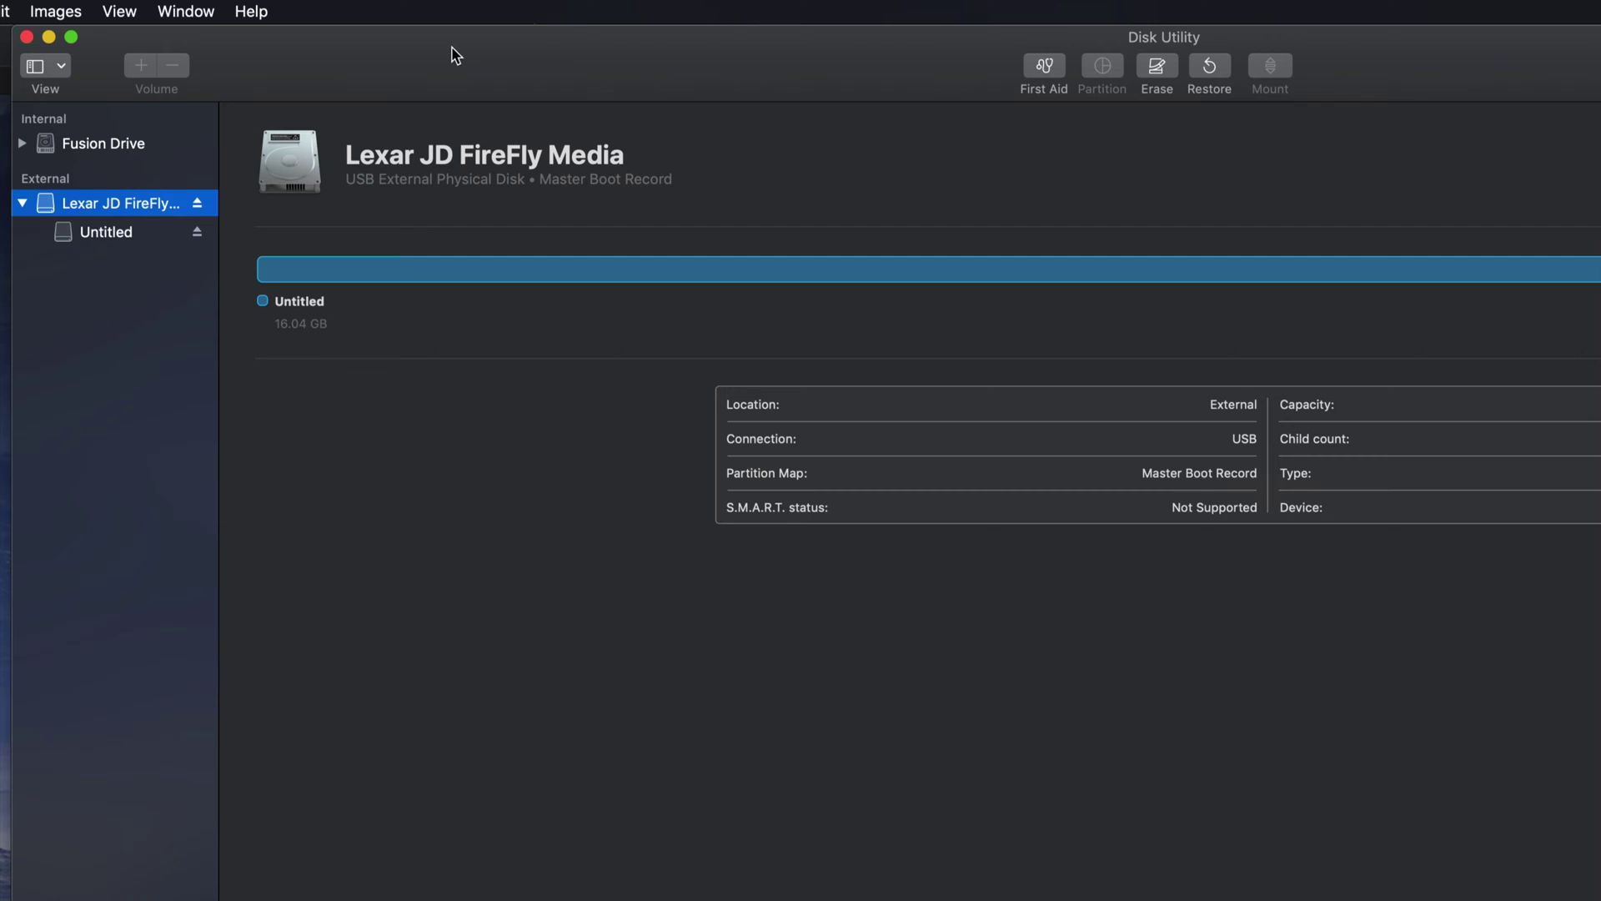
pyautogui.click(1158, 69)
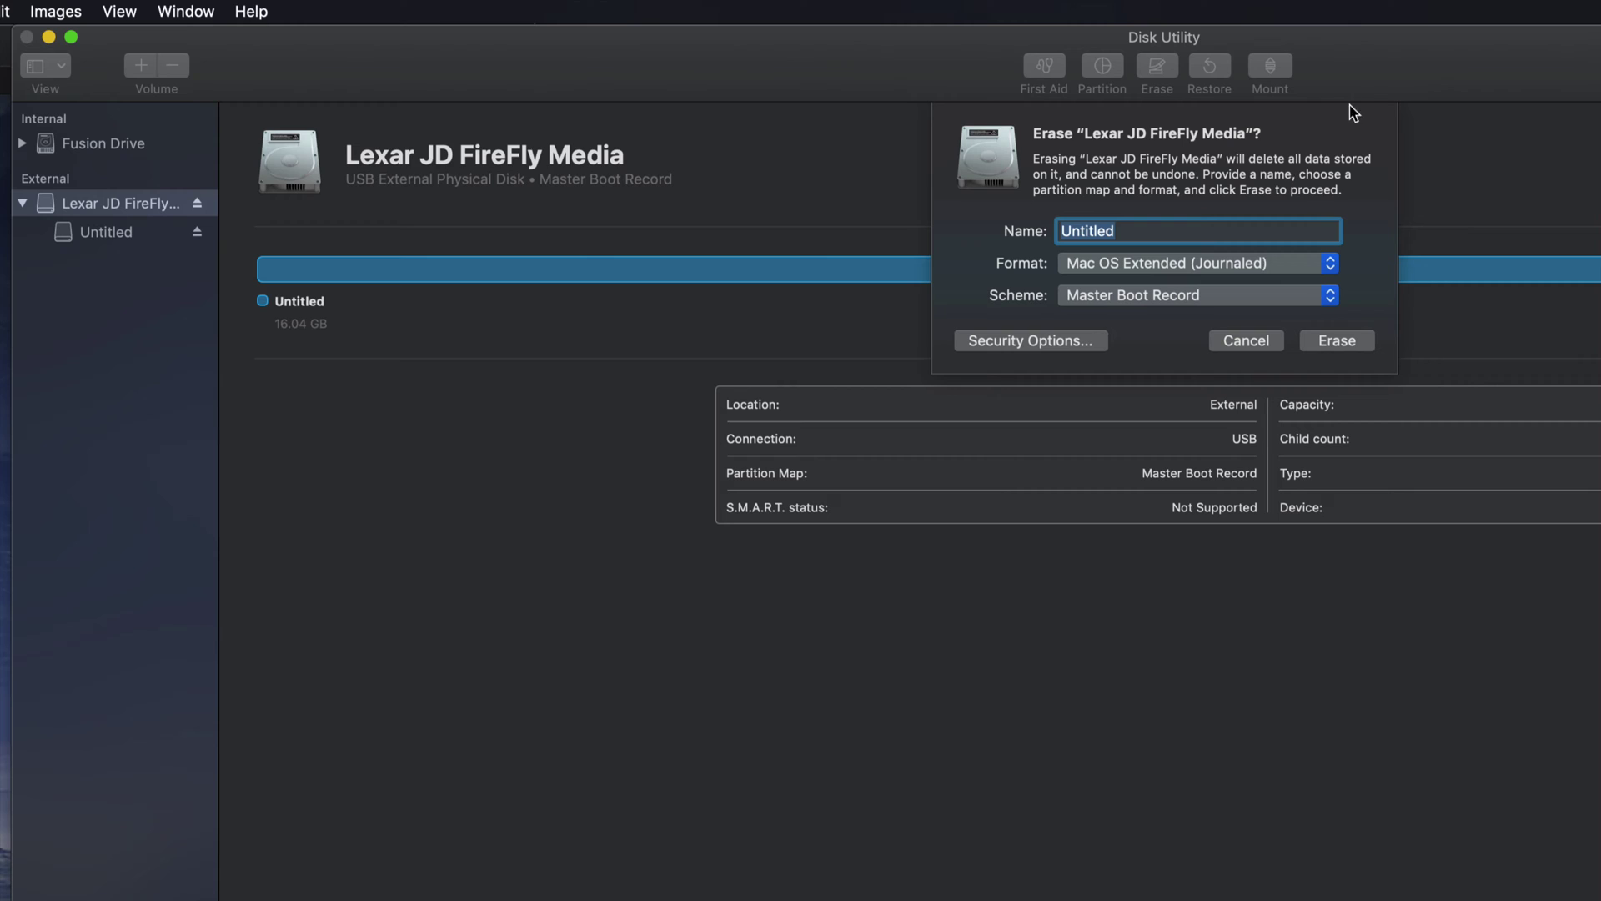
pyautogui.moveTo(1389, 71); pyautogui.dragTo(1083, 71)
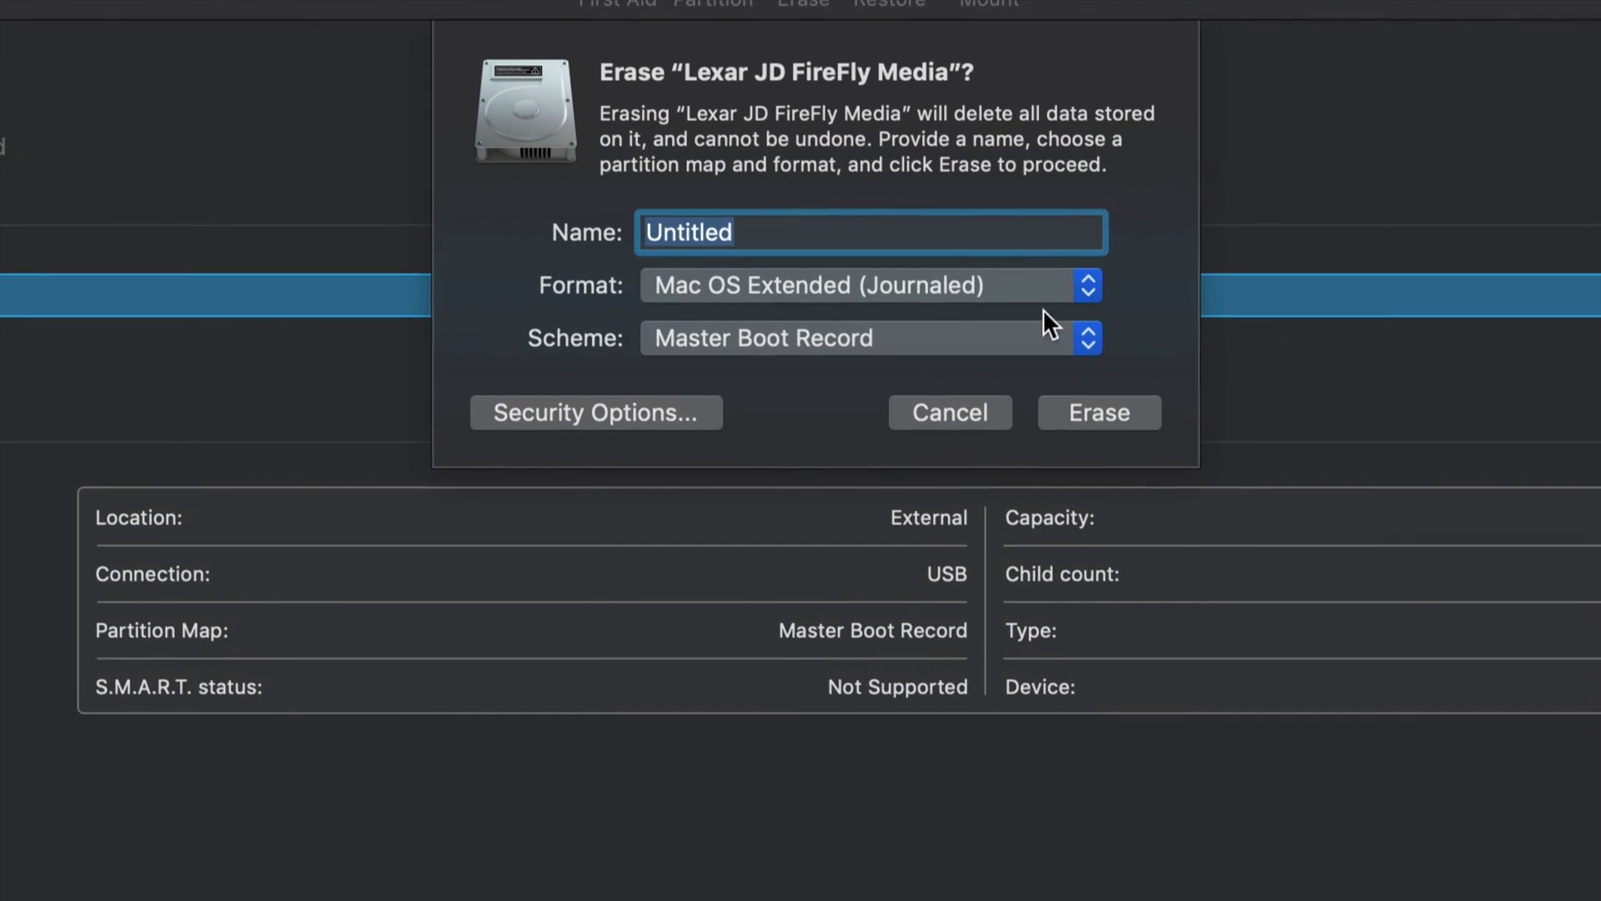
# - Set Format to MS-DOS (FAT) and the Scheme to Master Boot Record, after trying GUID Partition Map
pyautogui.click(1024, 265)
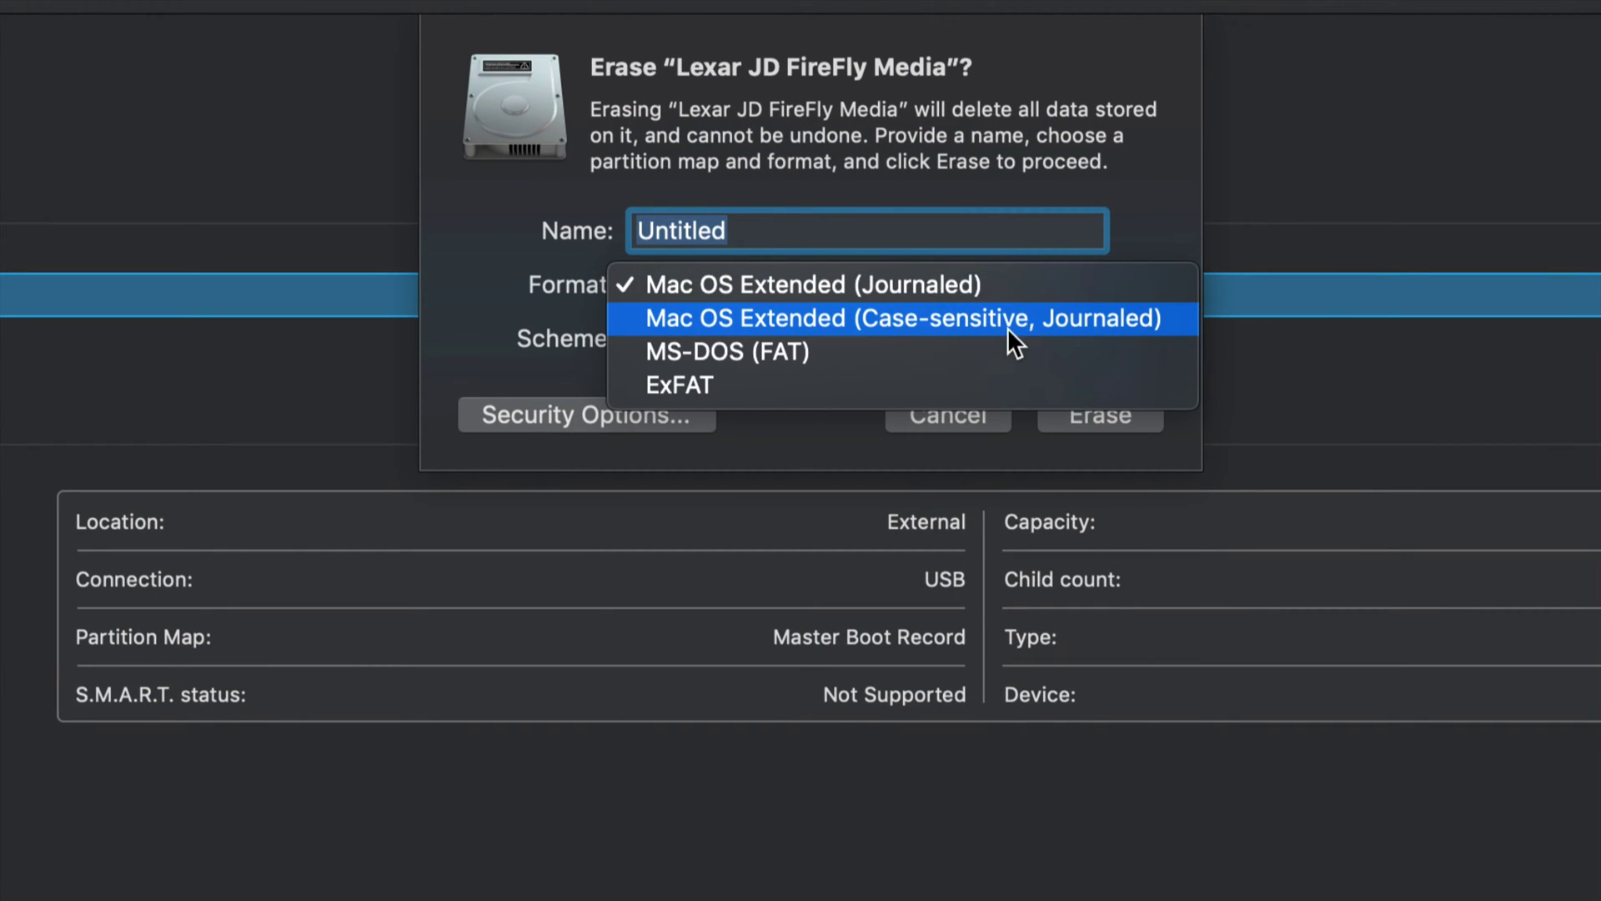
pyautogui.click(949, 353)
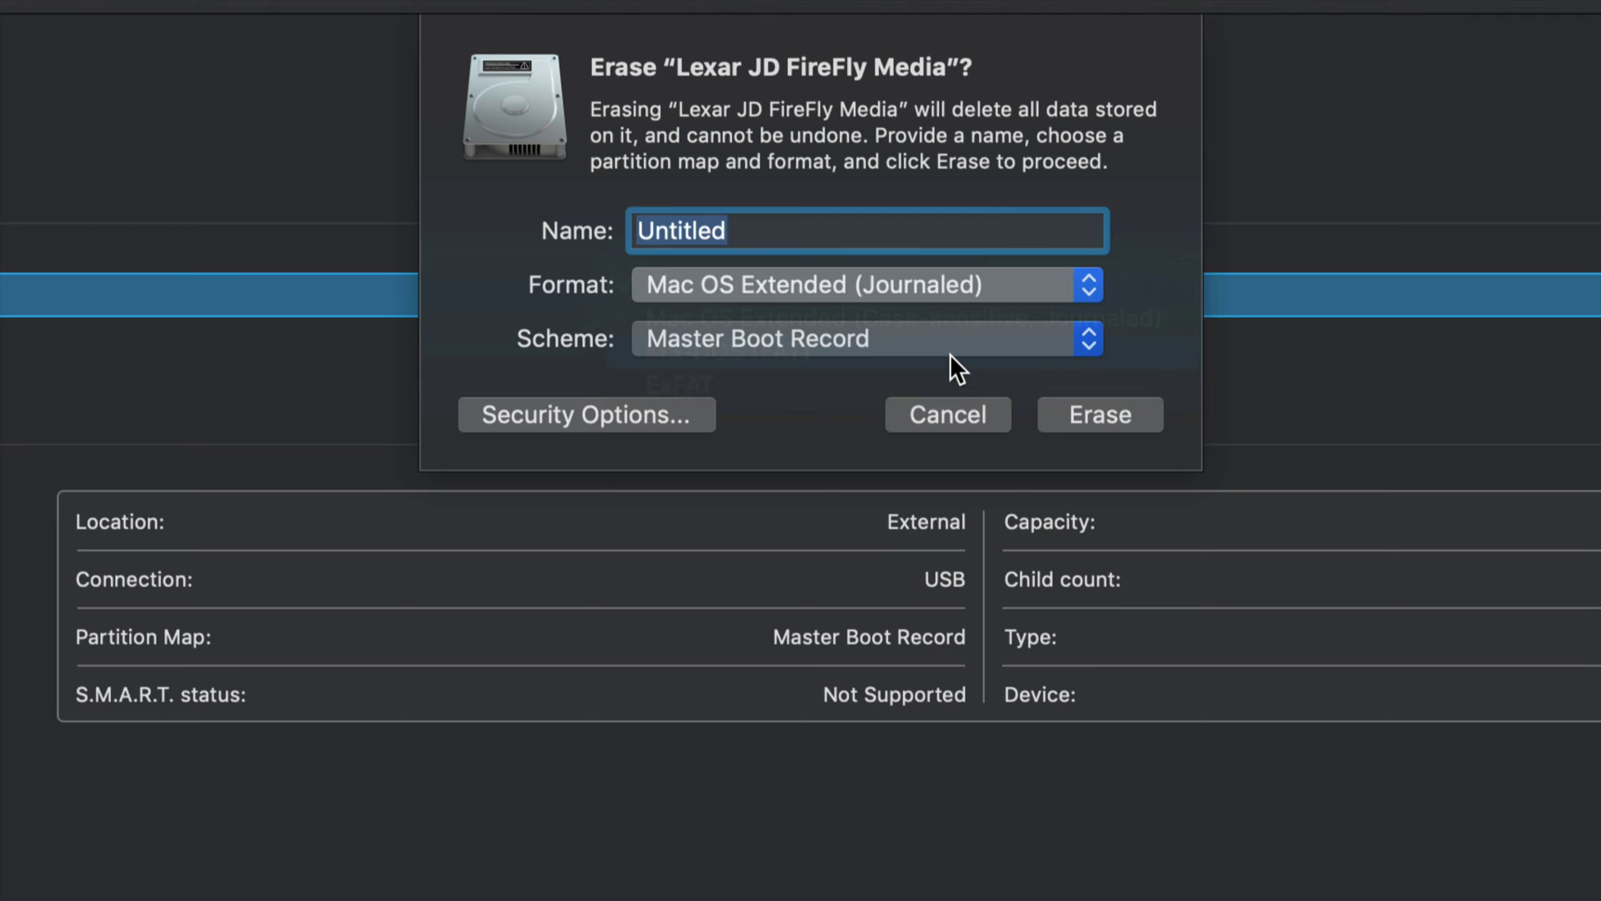
pyautogui.click(1018, 349)
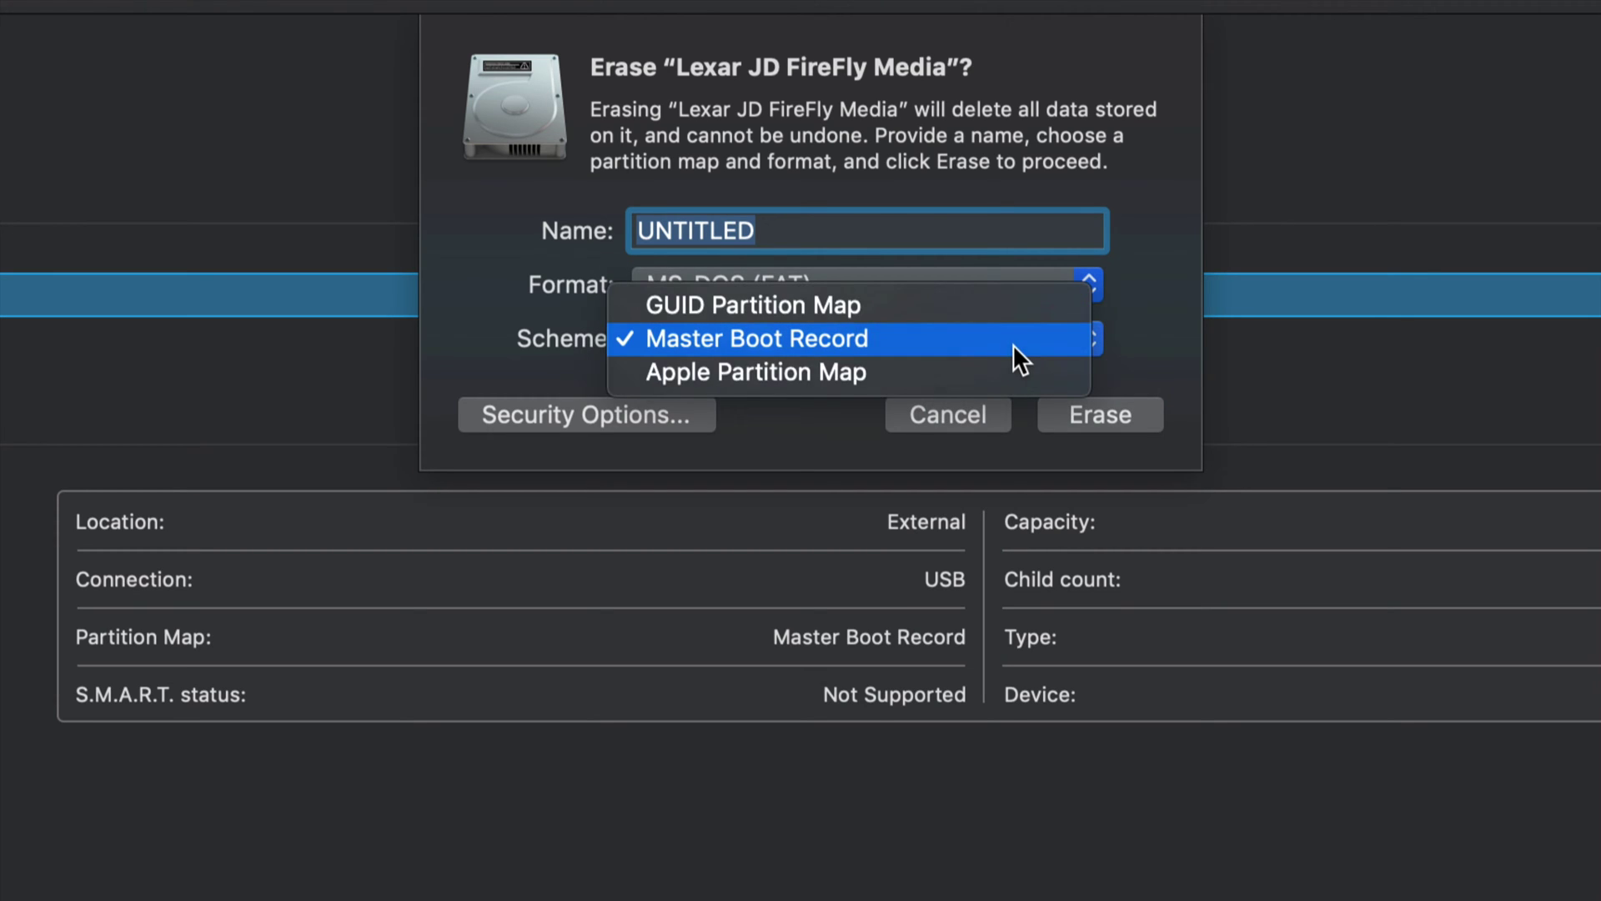
pyautogui.click(991, 307)
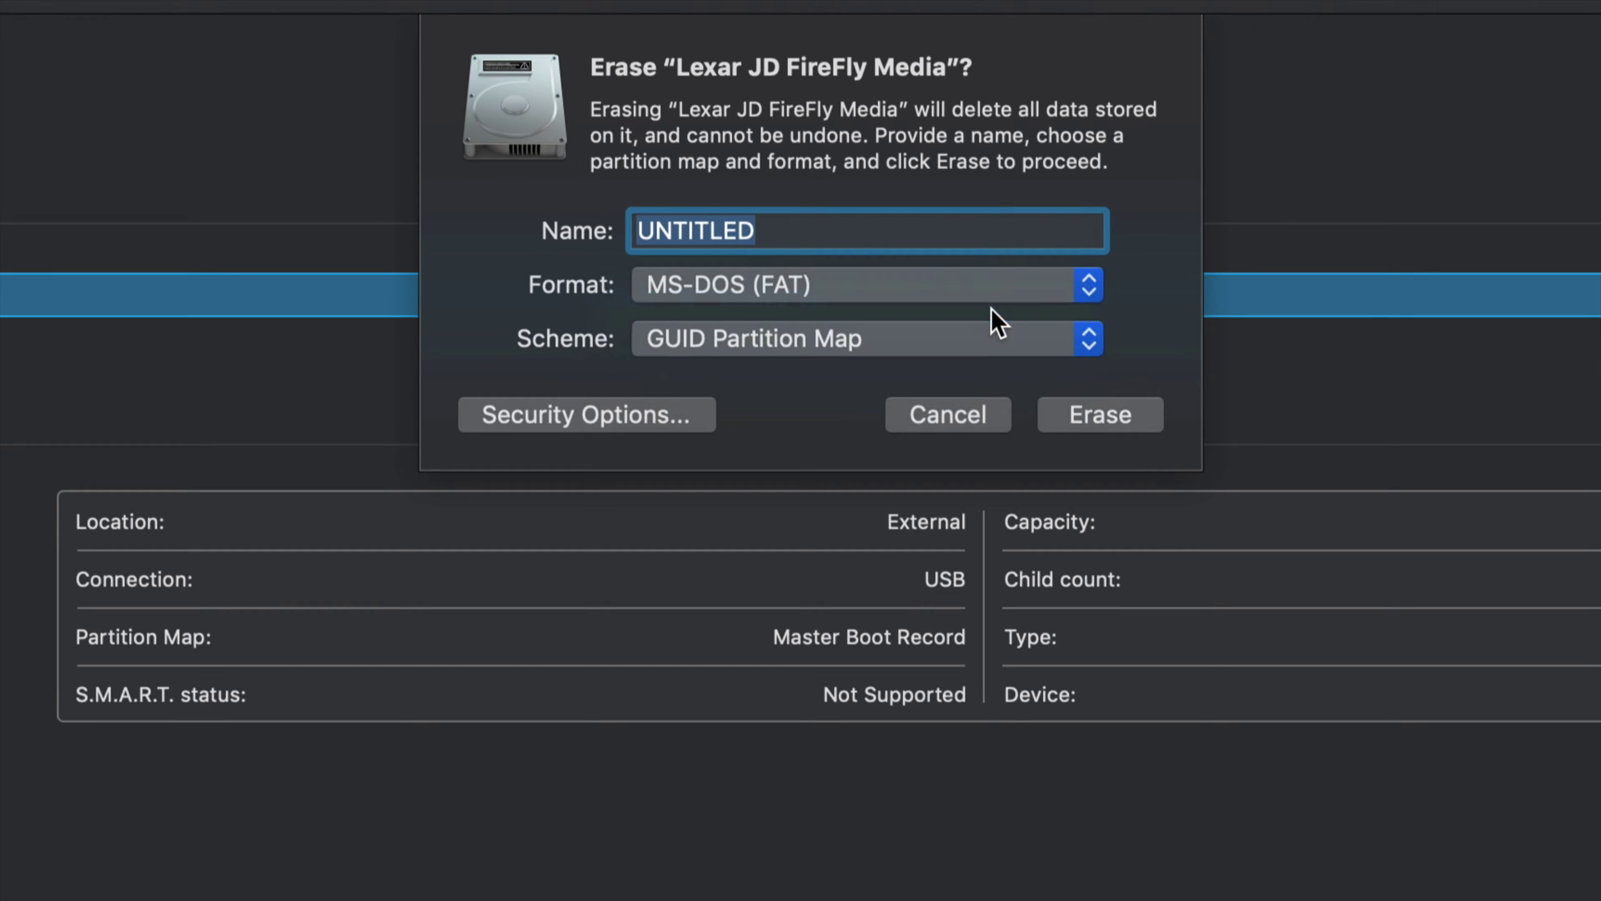
pyautogui.click(953, 347)
pyautogui.click(949, 362)
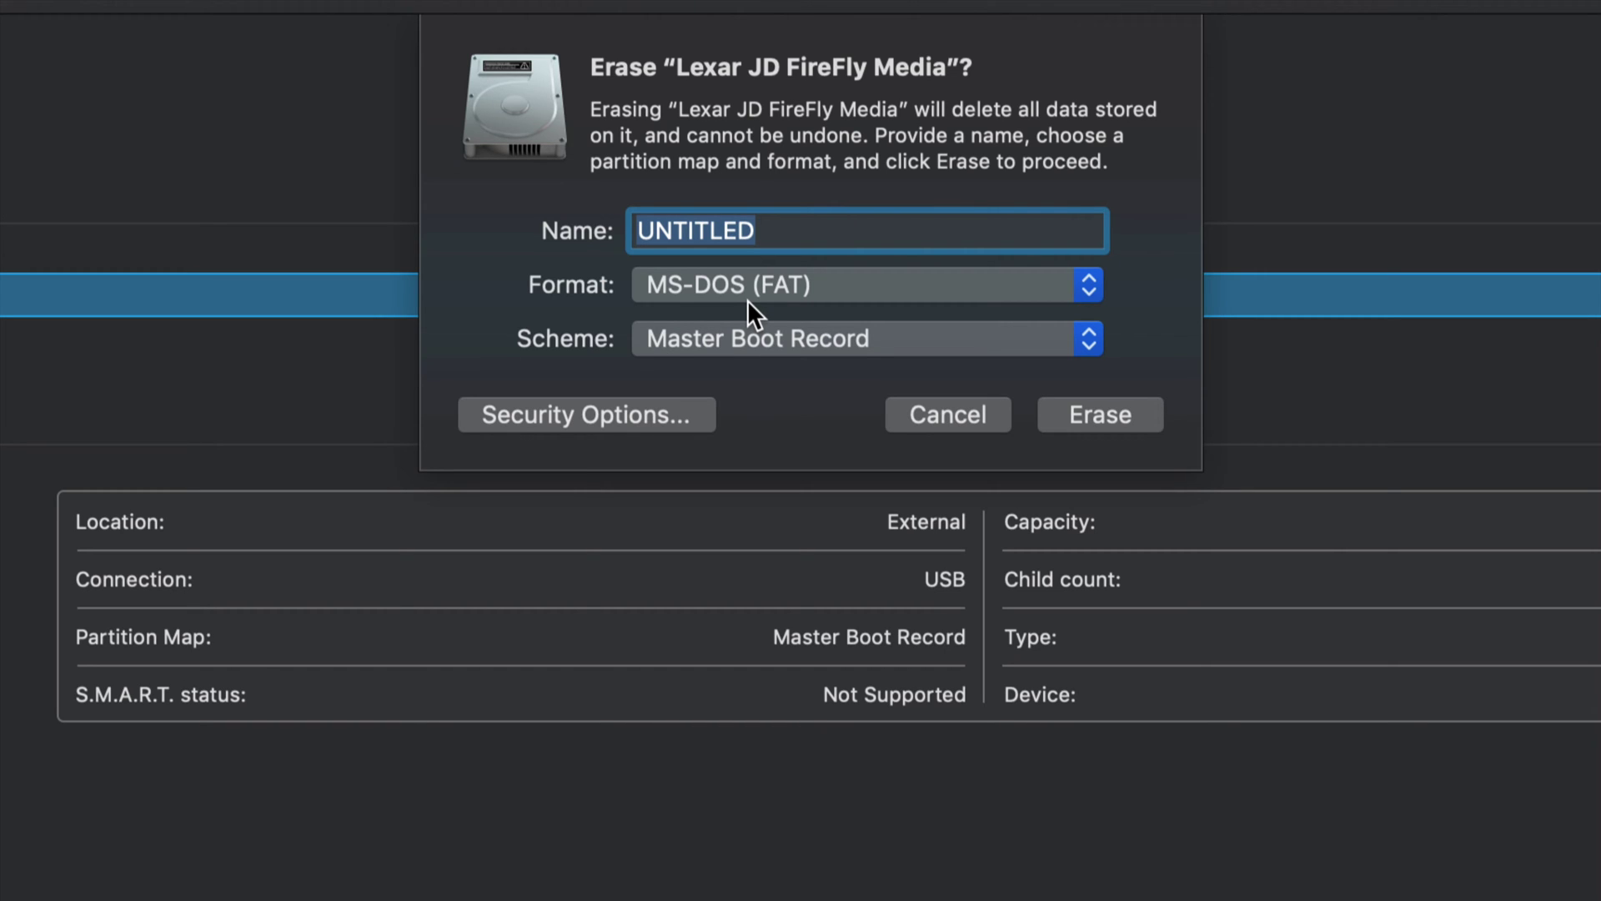
# - Rename the volume from UNTITLED to MOVIES and start the MS-DOS (FAT) erase
pyautogui.moveTo(768, 231); pyautogui.dragTo(624, 236)
pyautogui.moveTo(734, 228); pyautogui.dragTo(624, 236)
pyautogui.write('TEST')
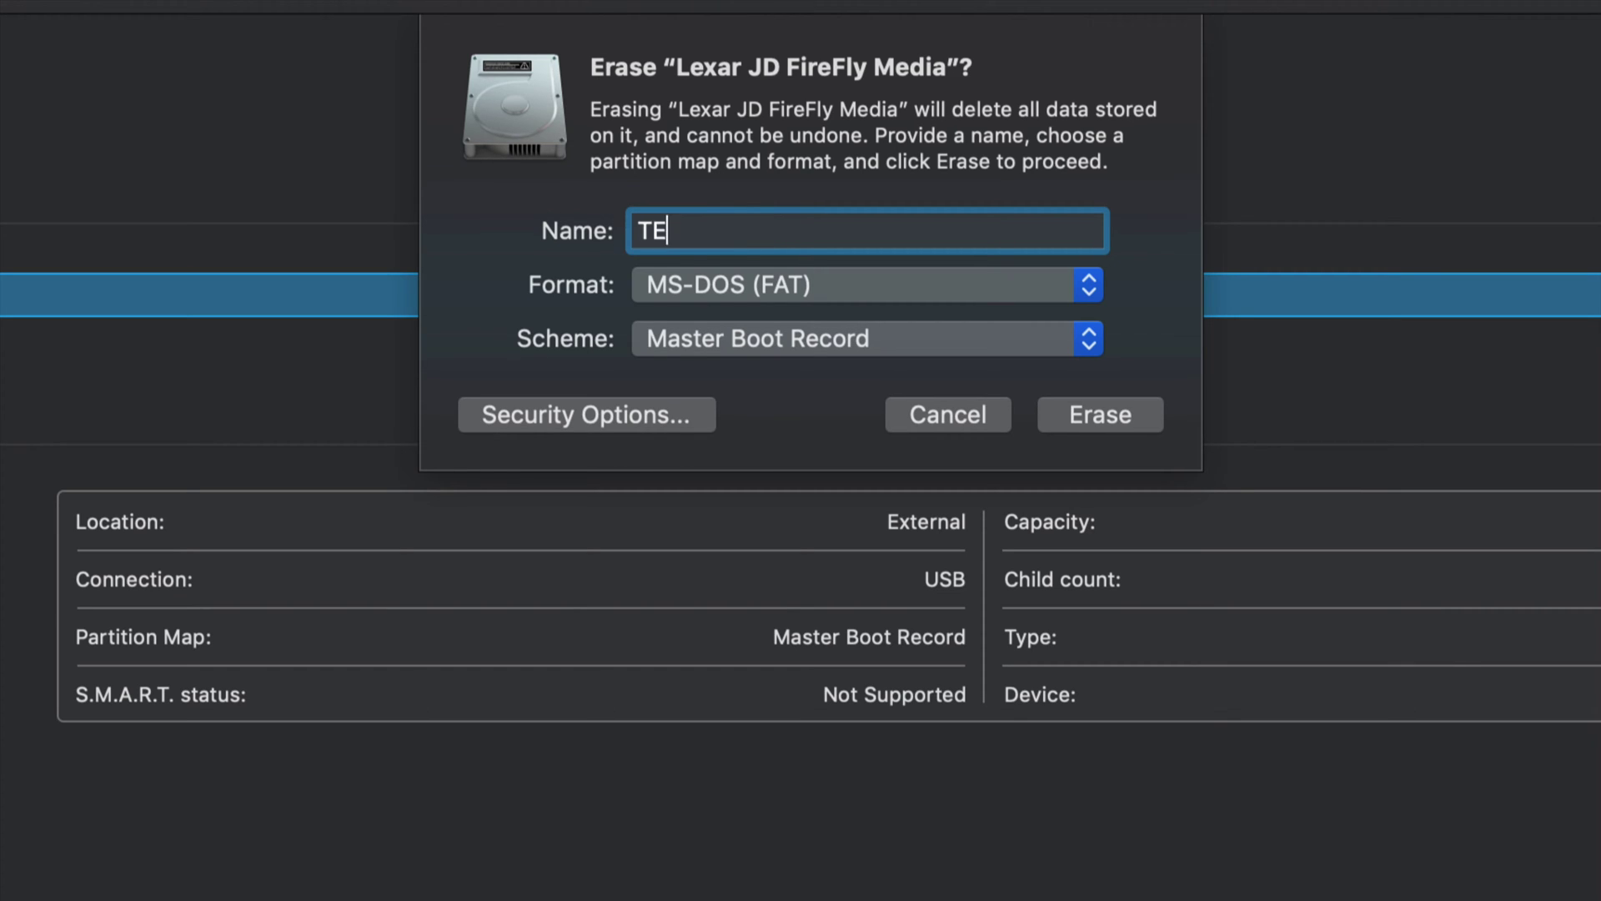
pyautogui.press('Up')
pyautogui.press('Right')
pyautogui.press('Right')
pyautogui.press('Right')
pyautogui.press('Right')
pyautogui.press('BackSpace')
pyautogui.press('BackSpace')
pyautogui.press('BackSpace')
pyautogui.press('BackSpace')
pyautogui.write('HAD')
pyautogui.press('BackSpace')
pyautogui.press('BackSpace')
pyautogui.press('BackSpace')
pyautogui.write('MOVIES')
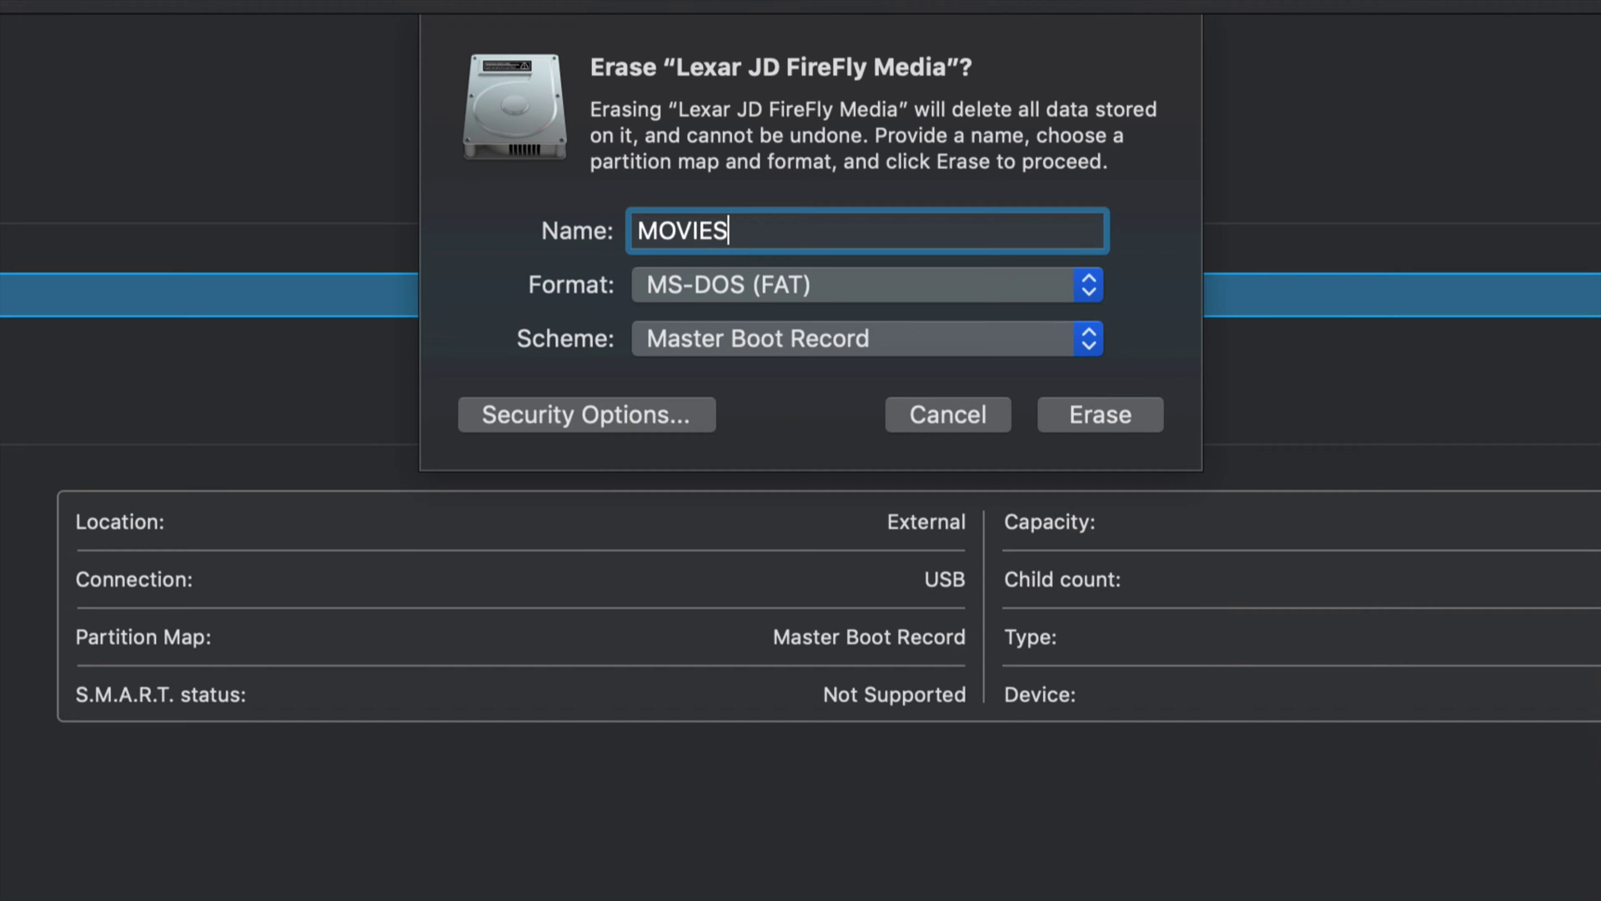
pyautogui.click(1154, 417)
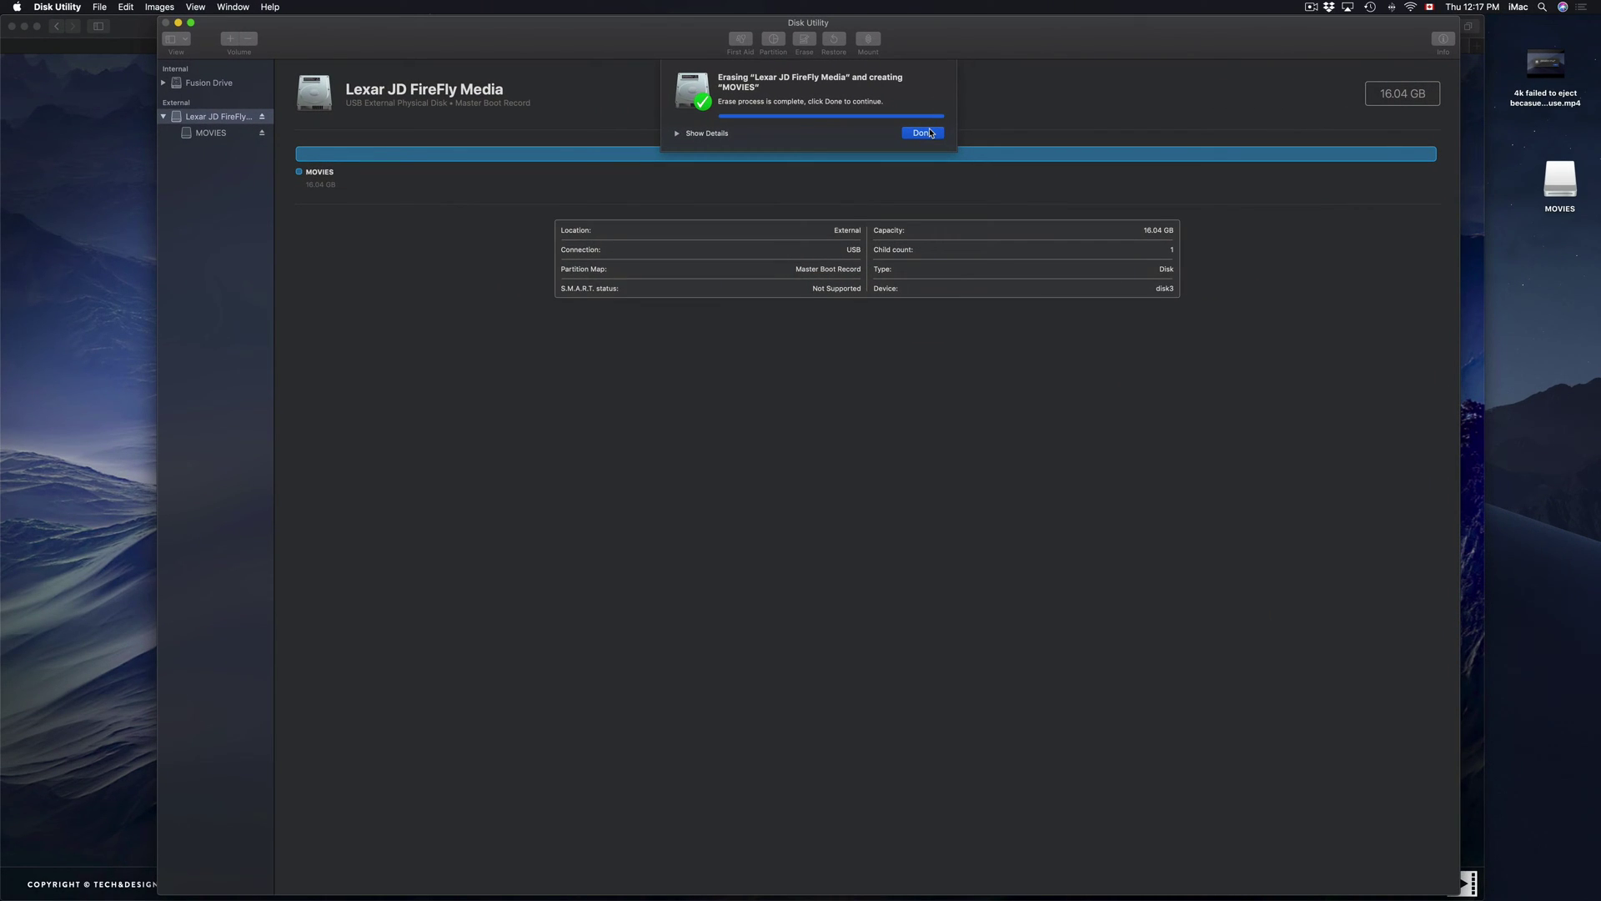
# - Dismiss the erase-complete notice and reposition the MOVIES drive icon on the desktop
pyautogui.click(924, 132)
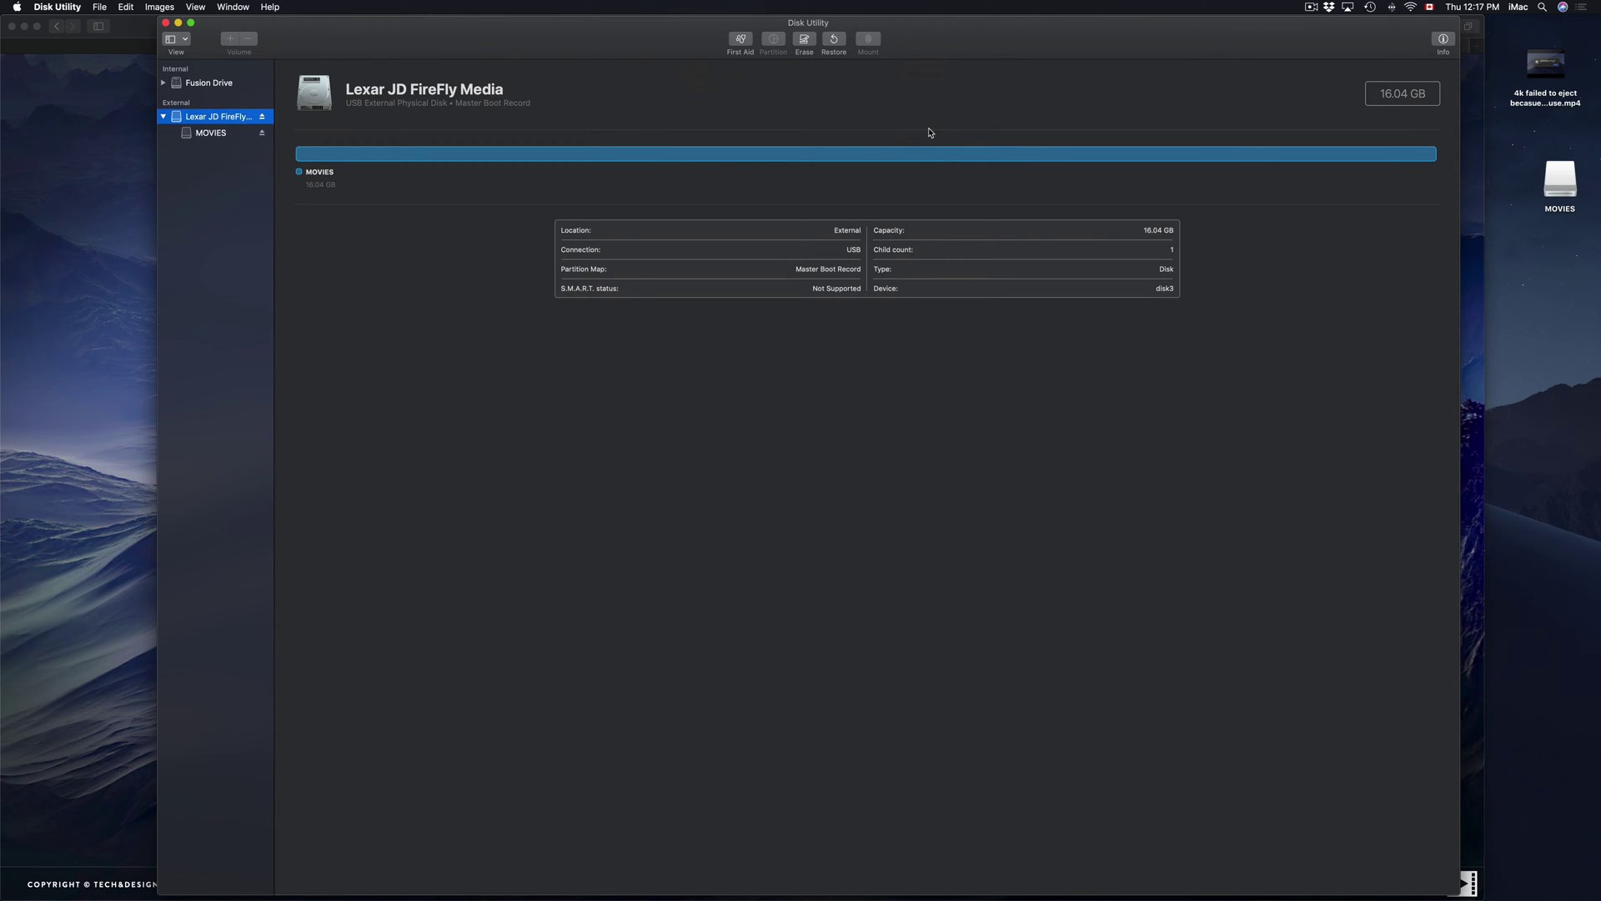
pyautogui.moveTo(966, 45); pyautogui.dragTo(982, 41)
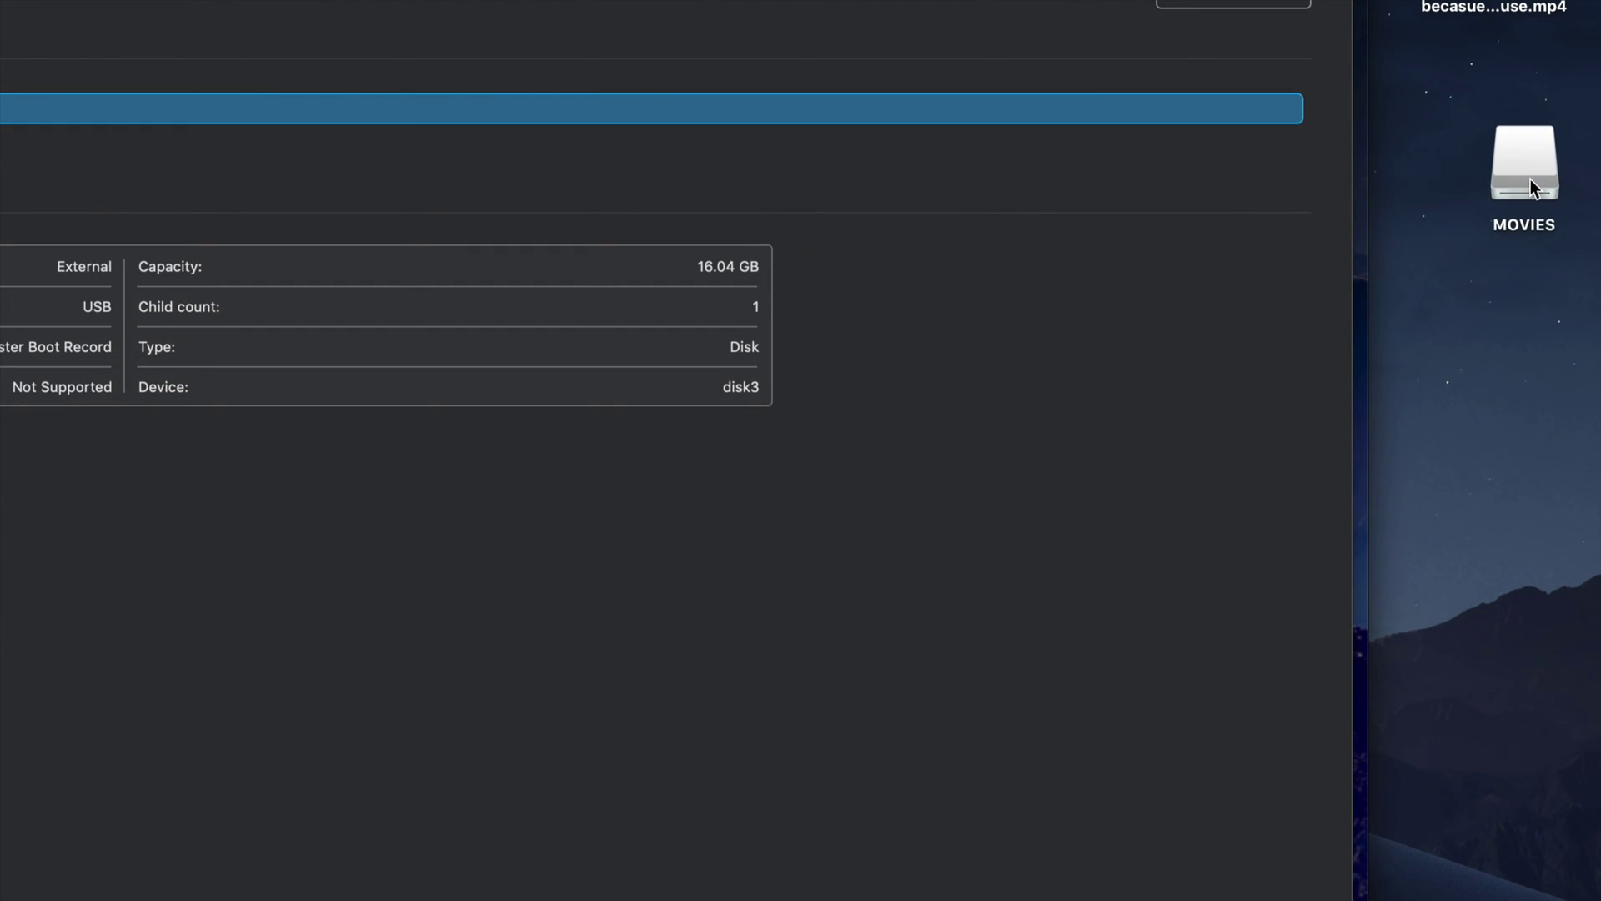
pyautogui.moveTo(1530, 178); pyautogui.dragTo(1499, 227)
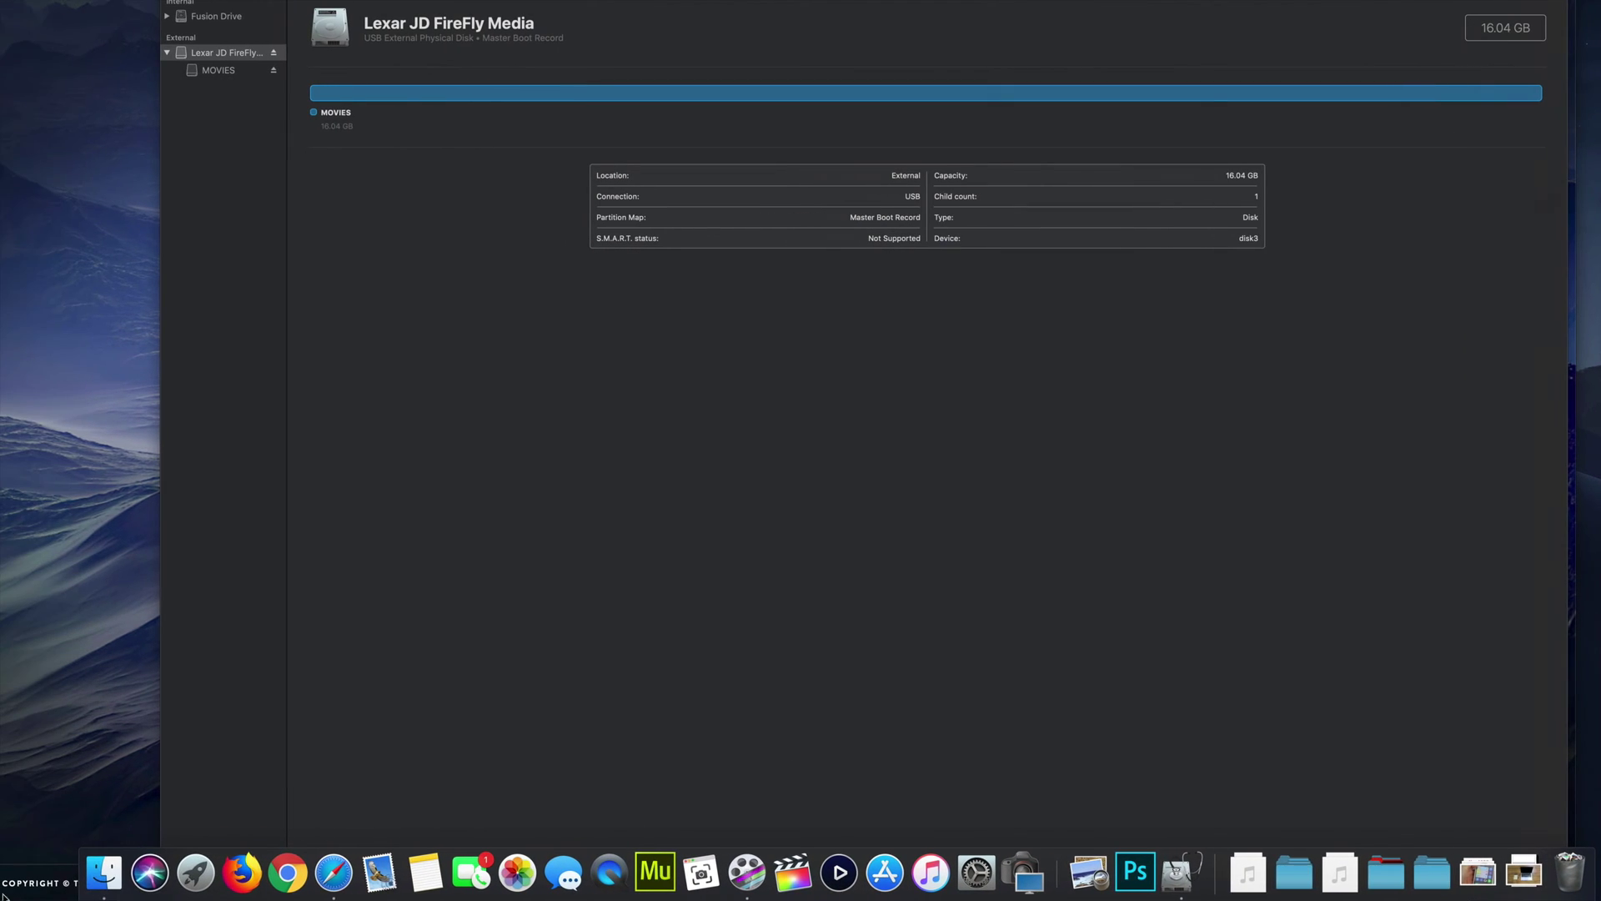
# - Open a Finder window showing the empty MOVIES drive
pyautogui.click(103, 872)
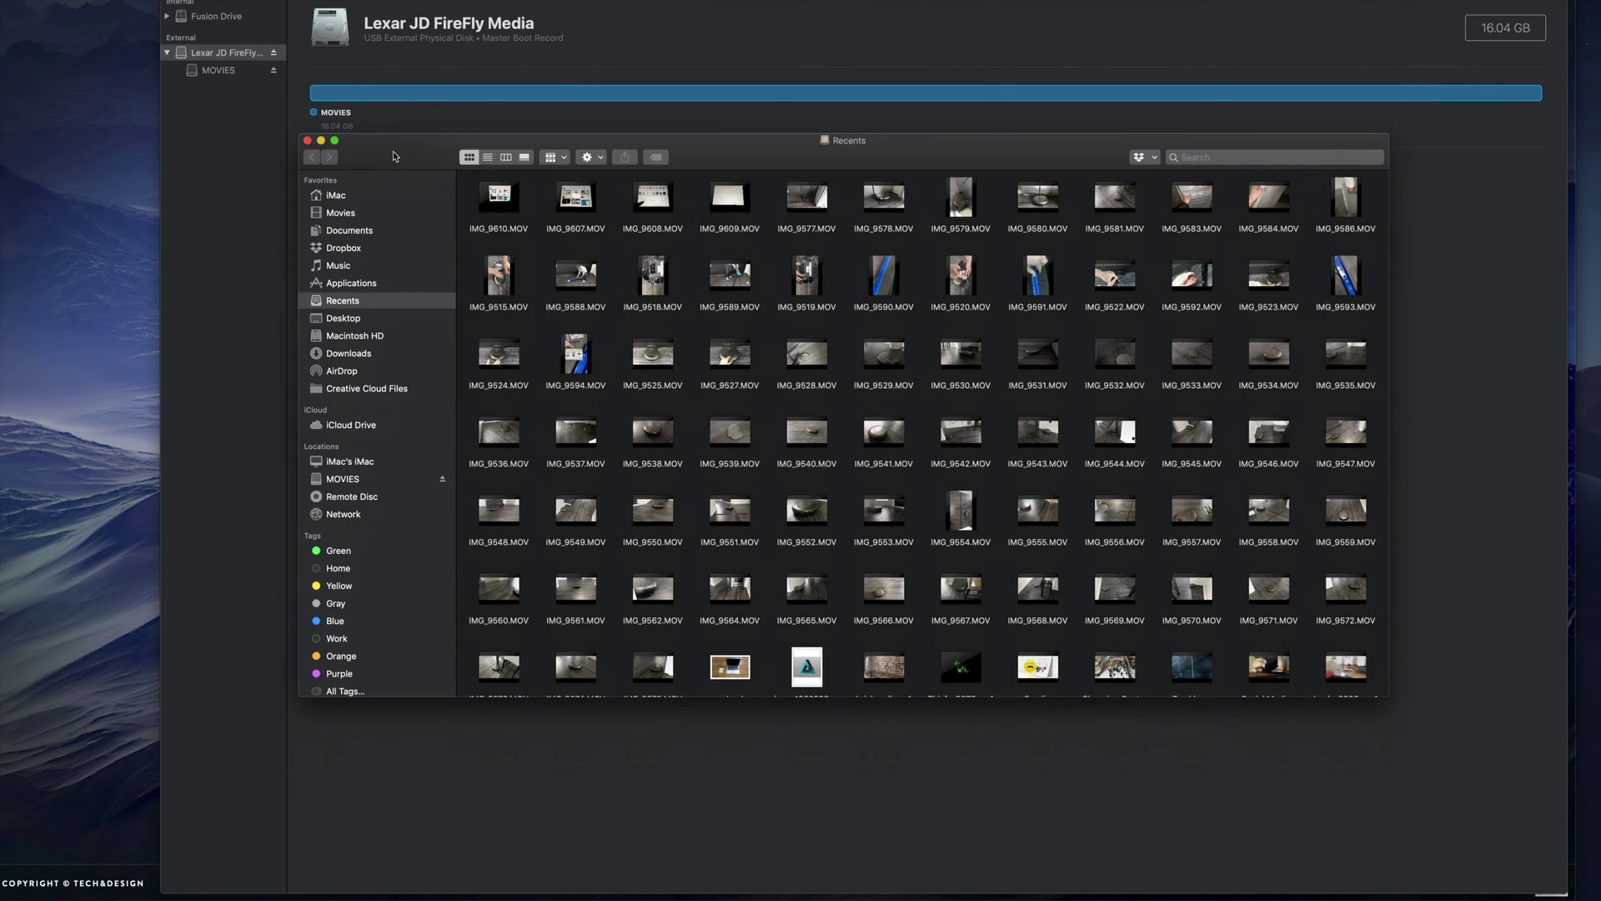
pyautogui.moveTo(515, 406)
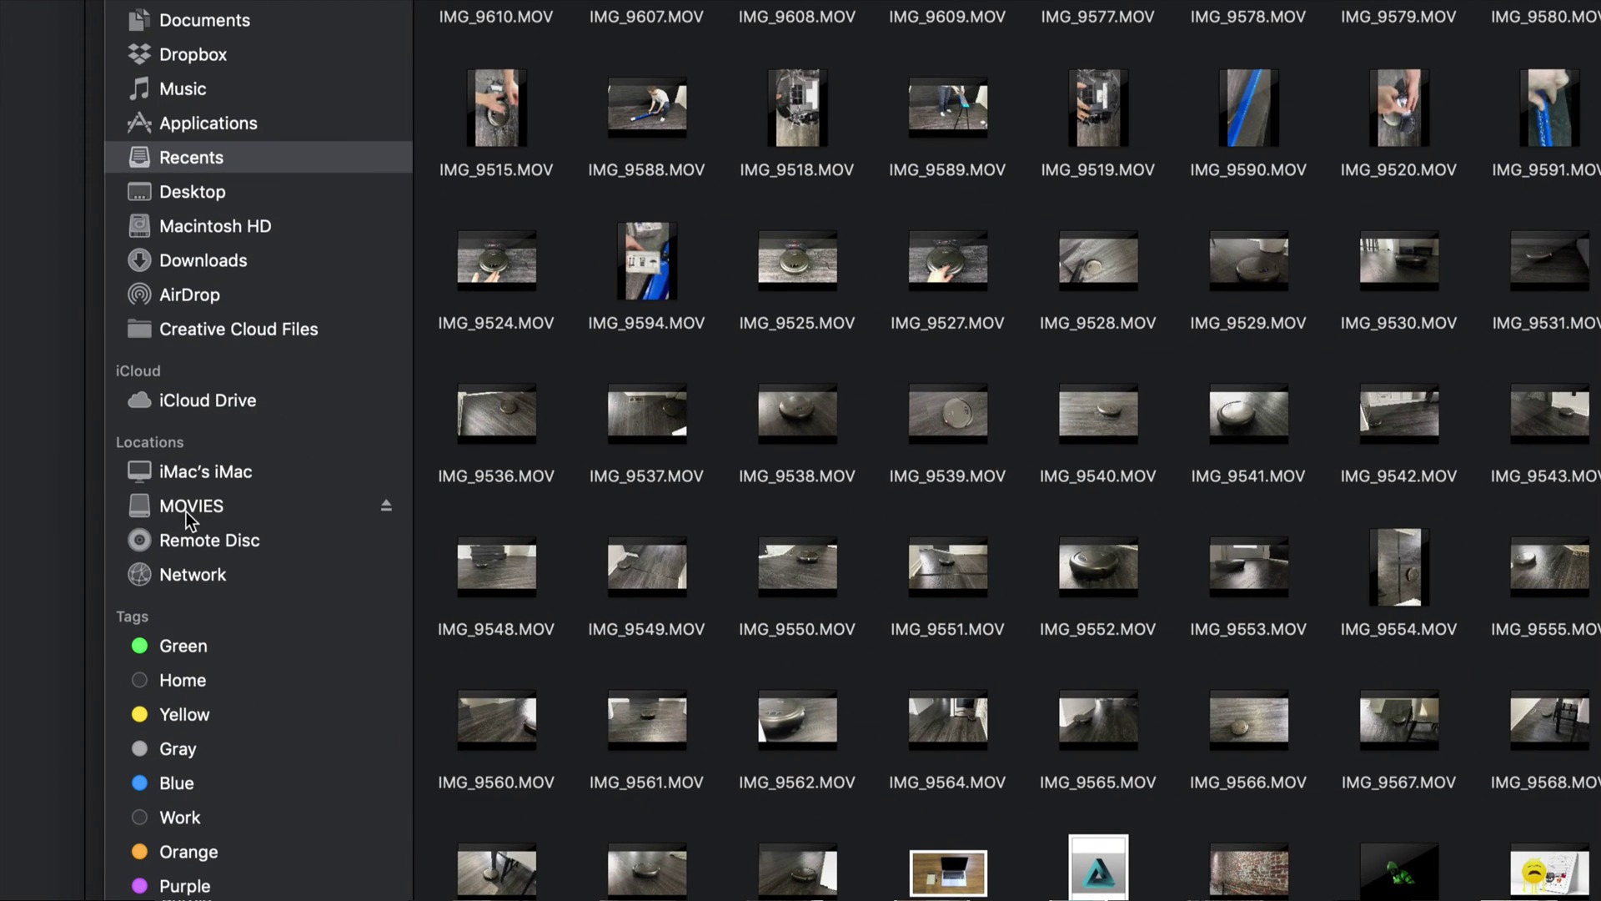
pyautogui.click(189, 509)
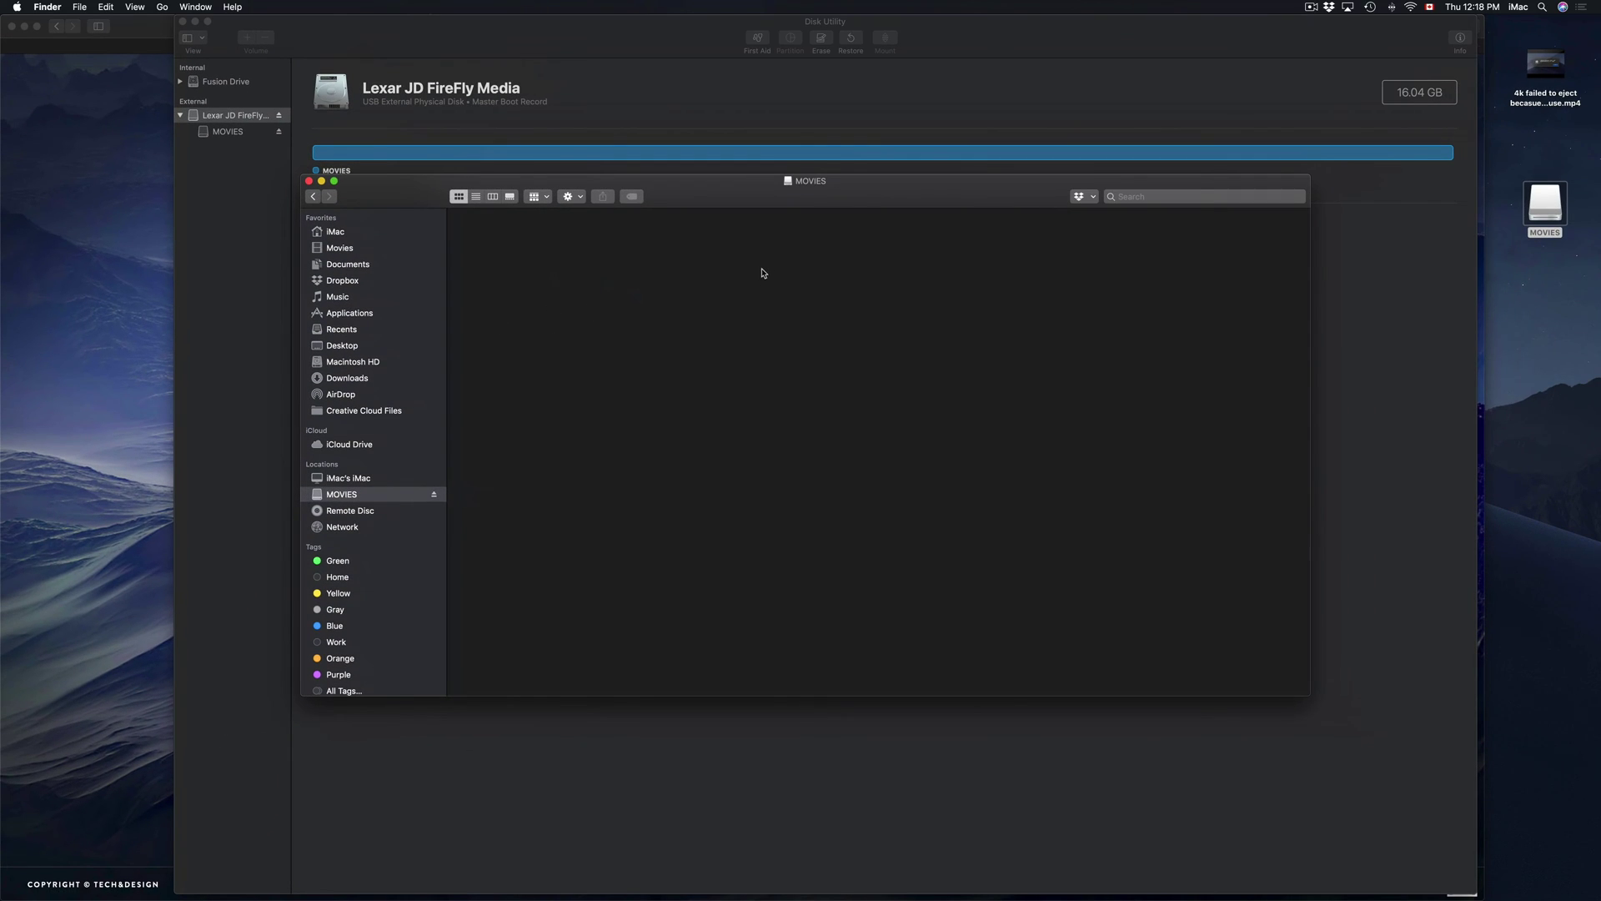
# - Copy the '4k failed to eject becasue...use.mp4' video from the desktop onto MOVIES
pyautogui.moveTo(861, 207); pyautogui.dragTo(821, 224)
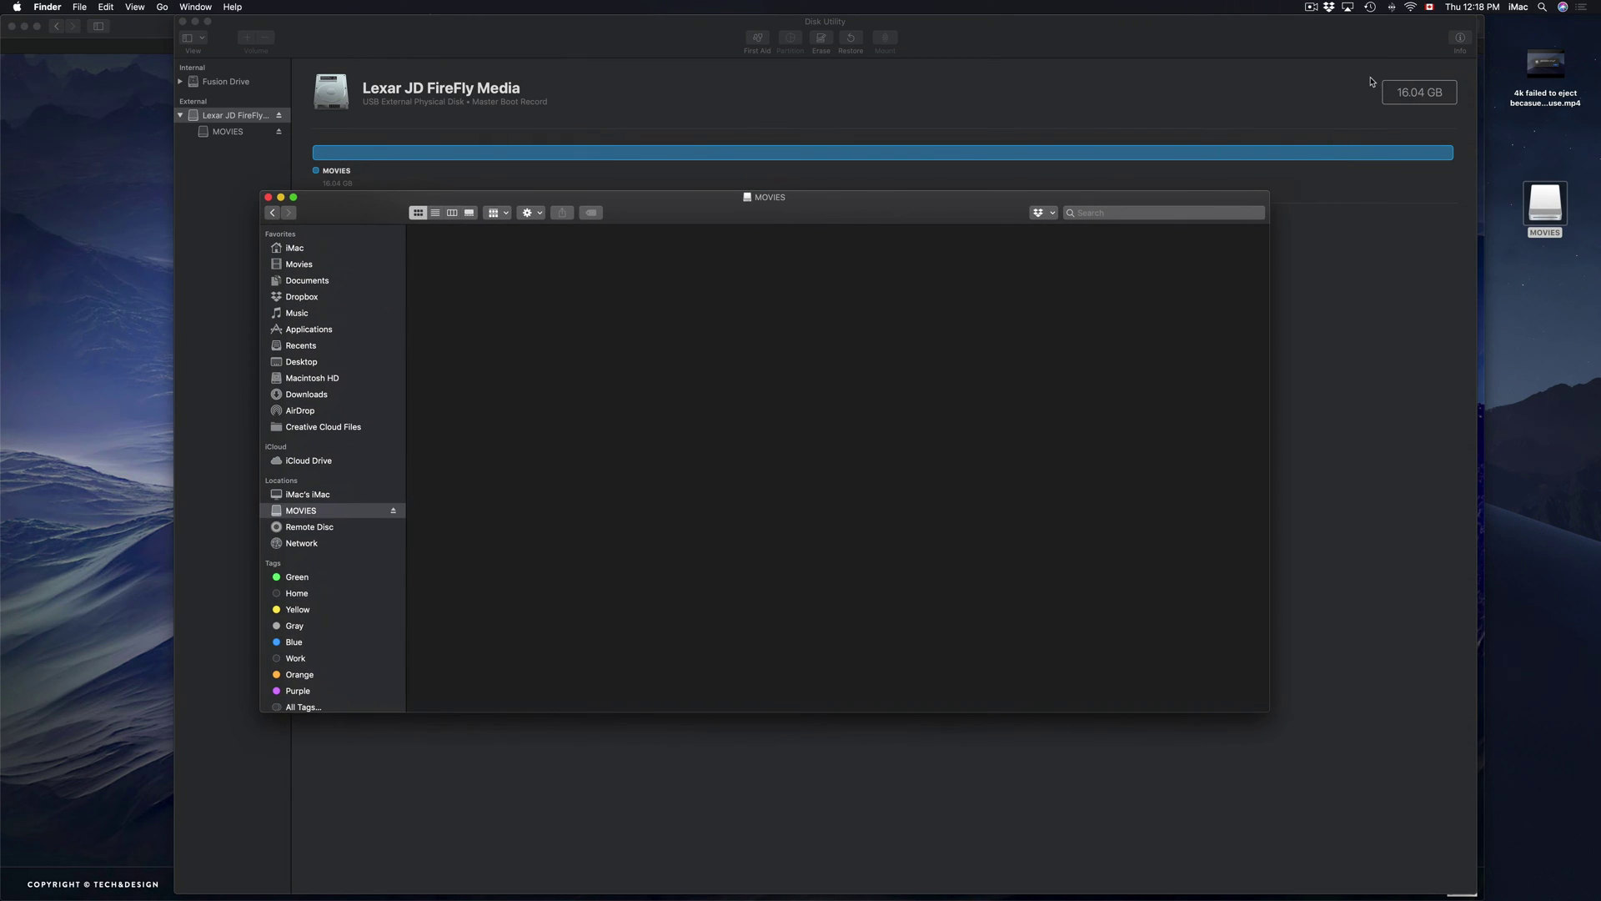
pyautogui.click(1545, 62)
pyautogui.moveTo(1545, 63); pyautogui.dragTo(471, 267)
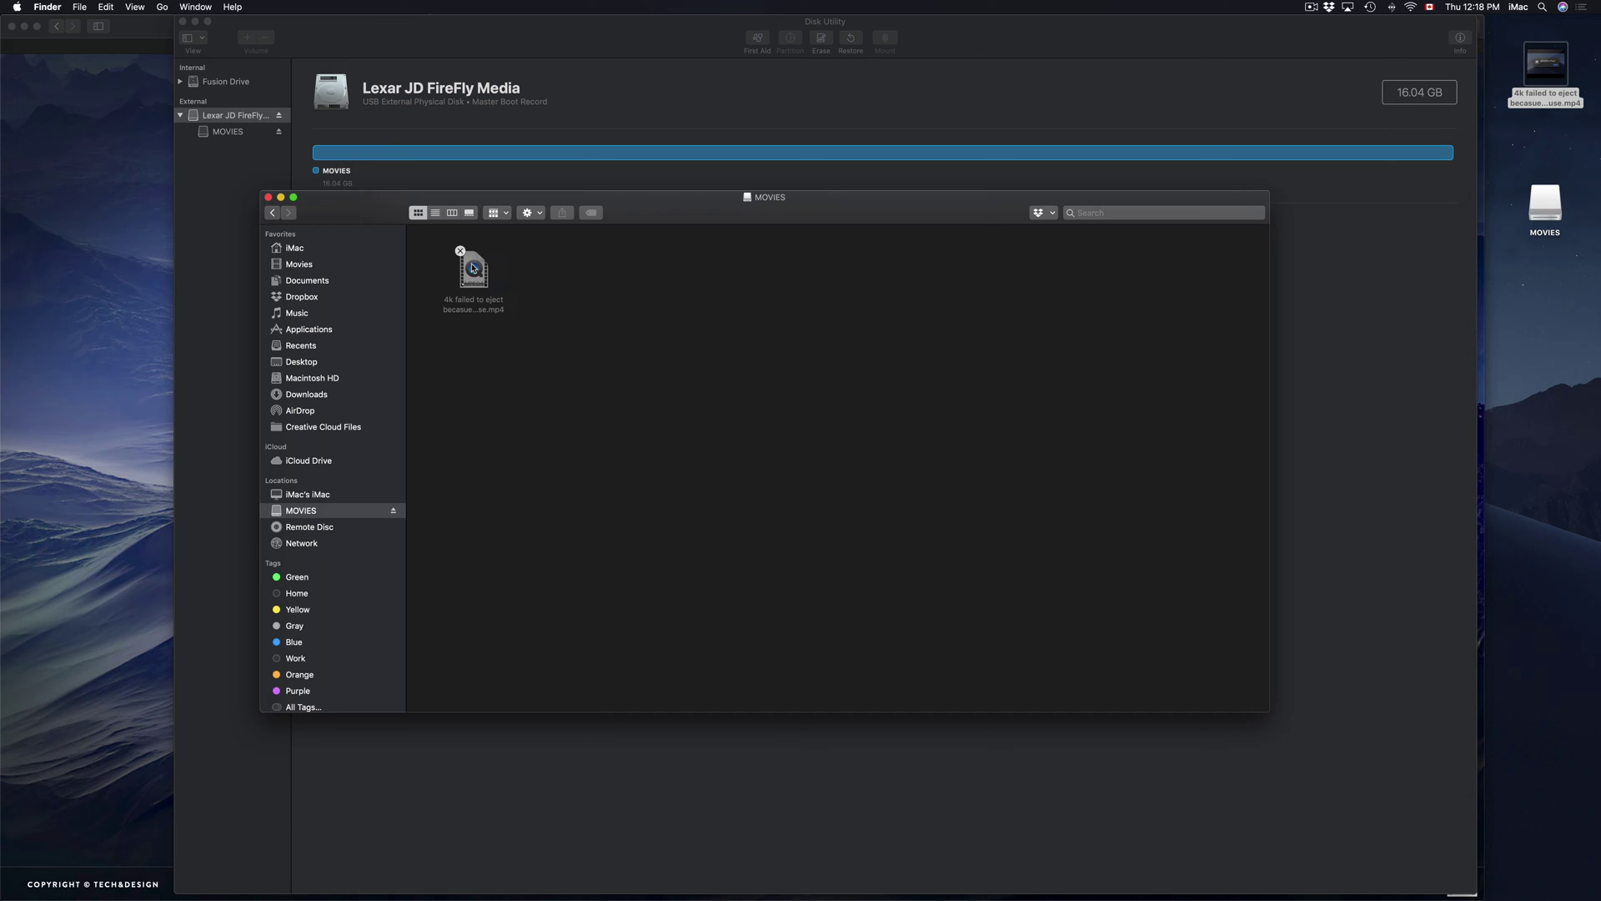
pyautogui.click(1549, 210)
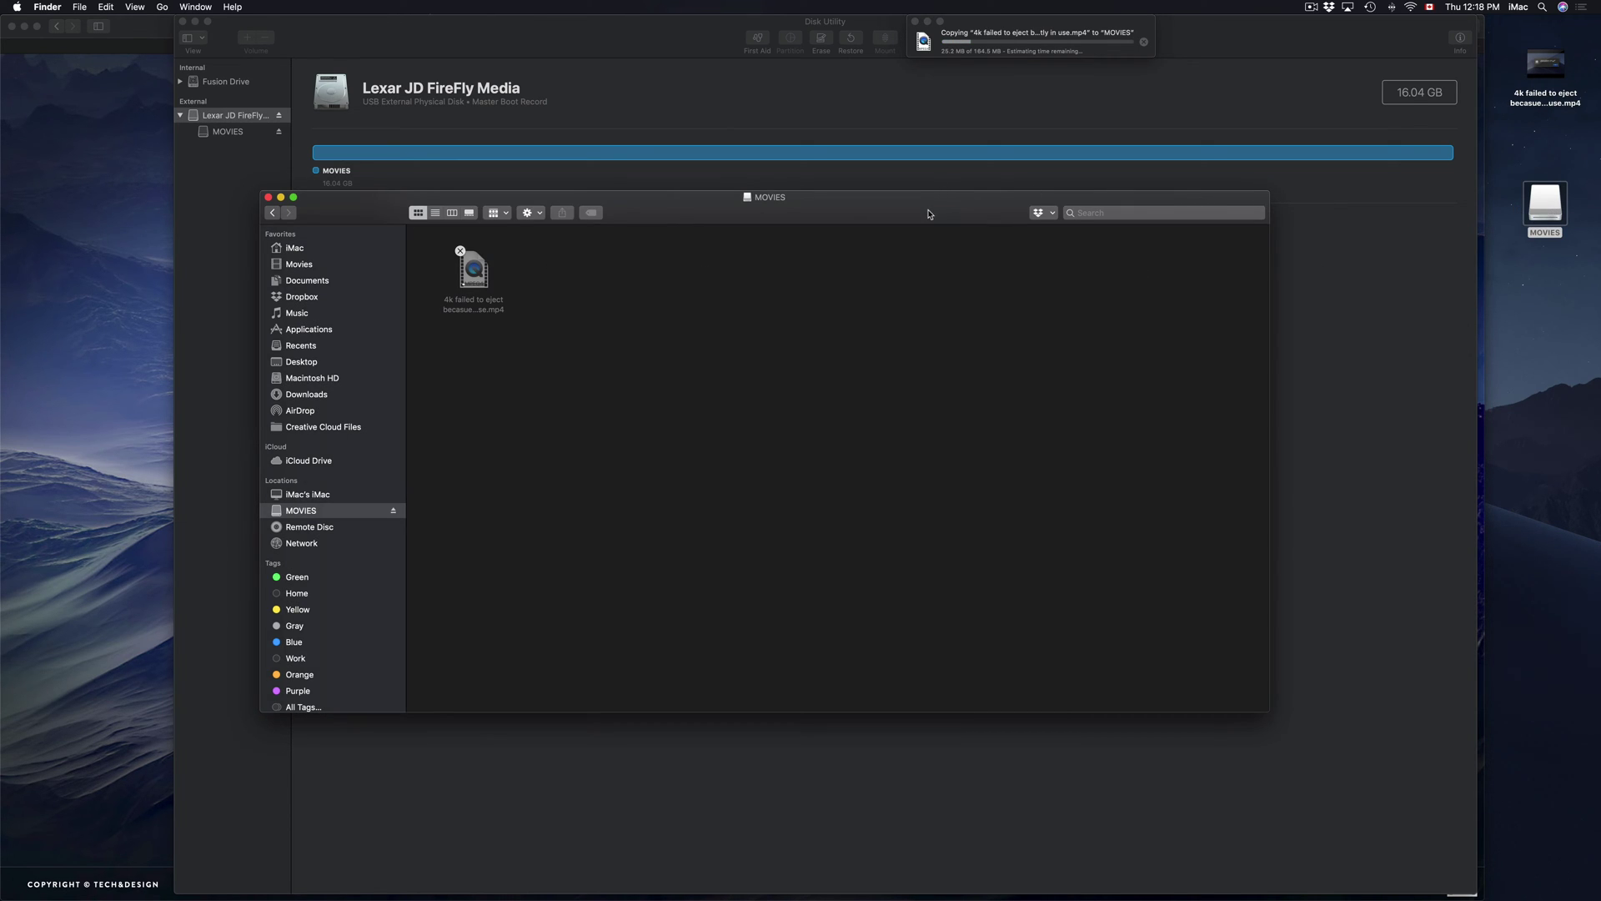
pyautogui.moveTo(929, 208); pyautogui.dragTo(920, 207)
pyautogui.click(1548, 66)
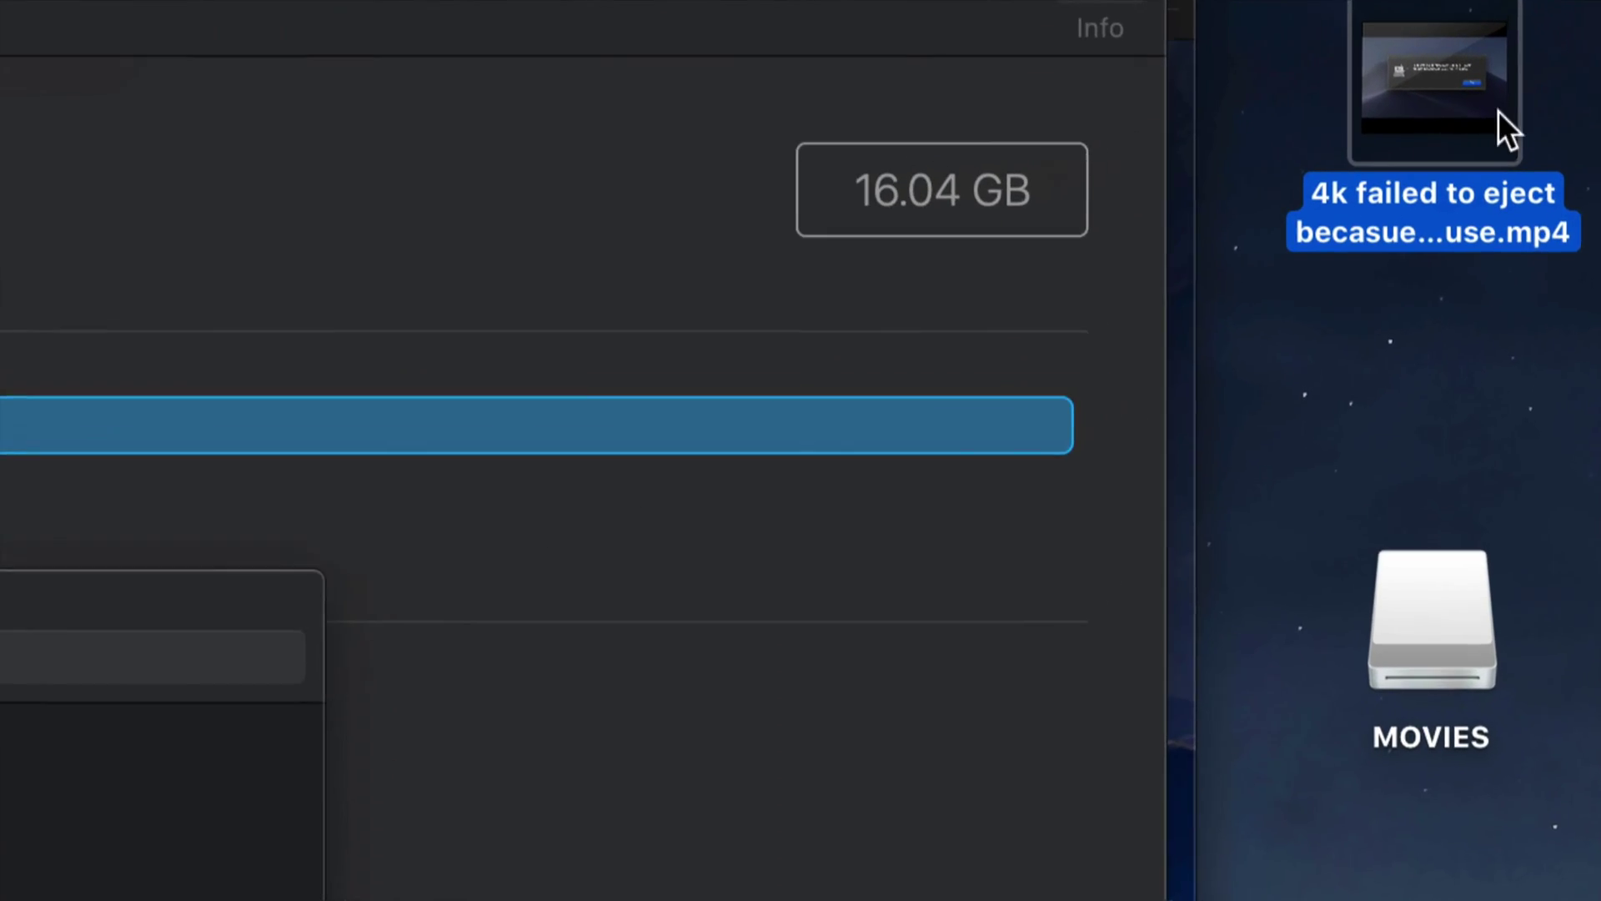
pyautogui.moveTo(1556, 77)
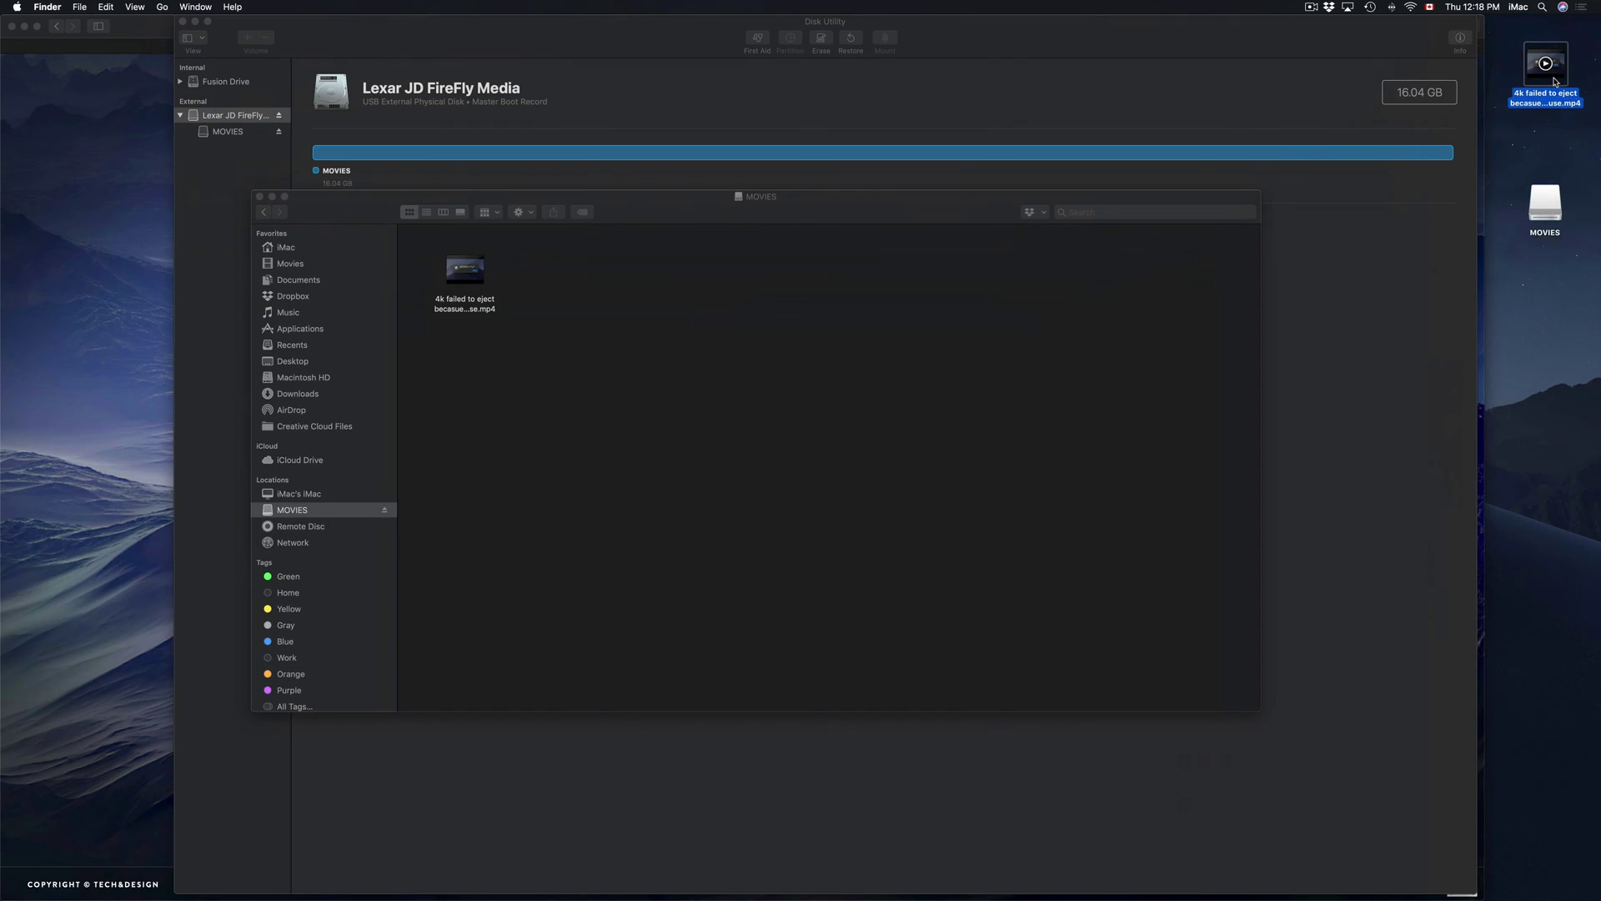
pyautogui.rightClick(1527, 134)
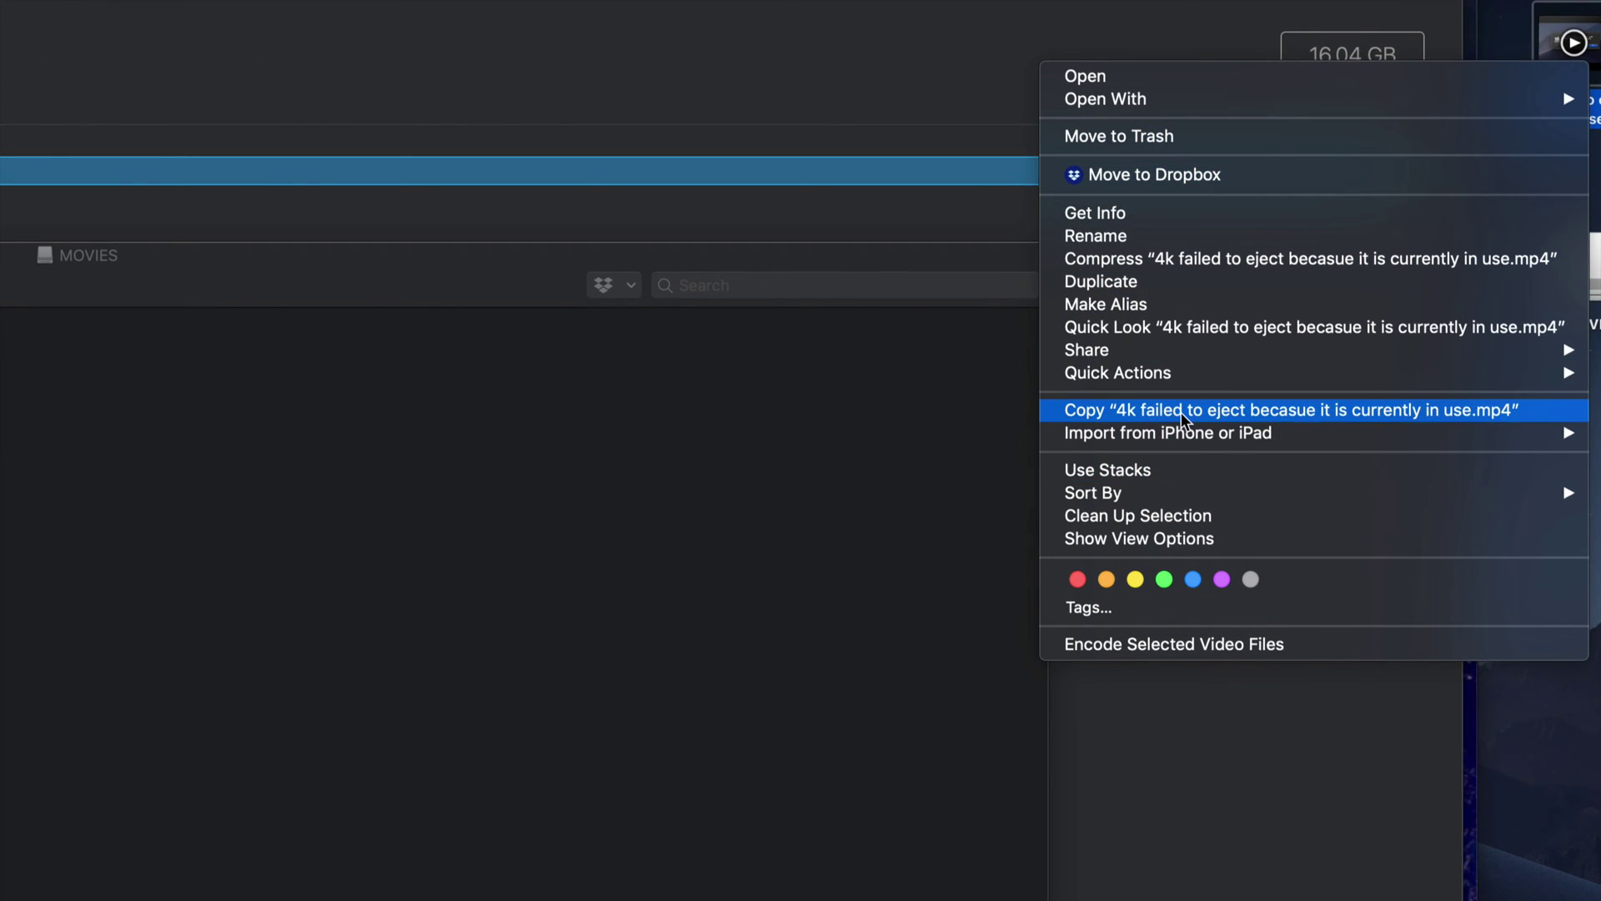
pyautogui.click(1141, 414)
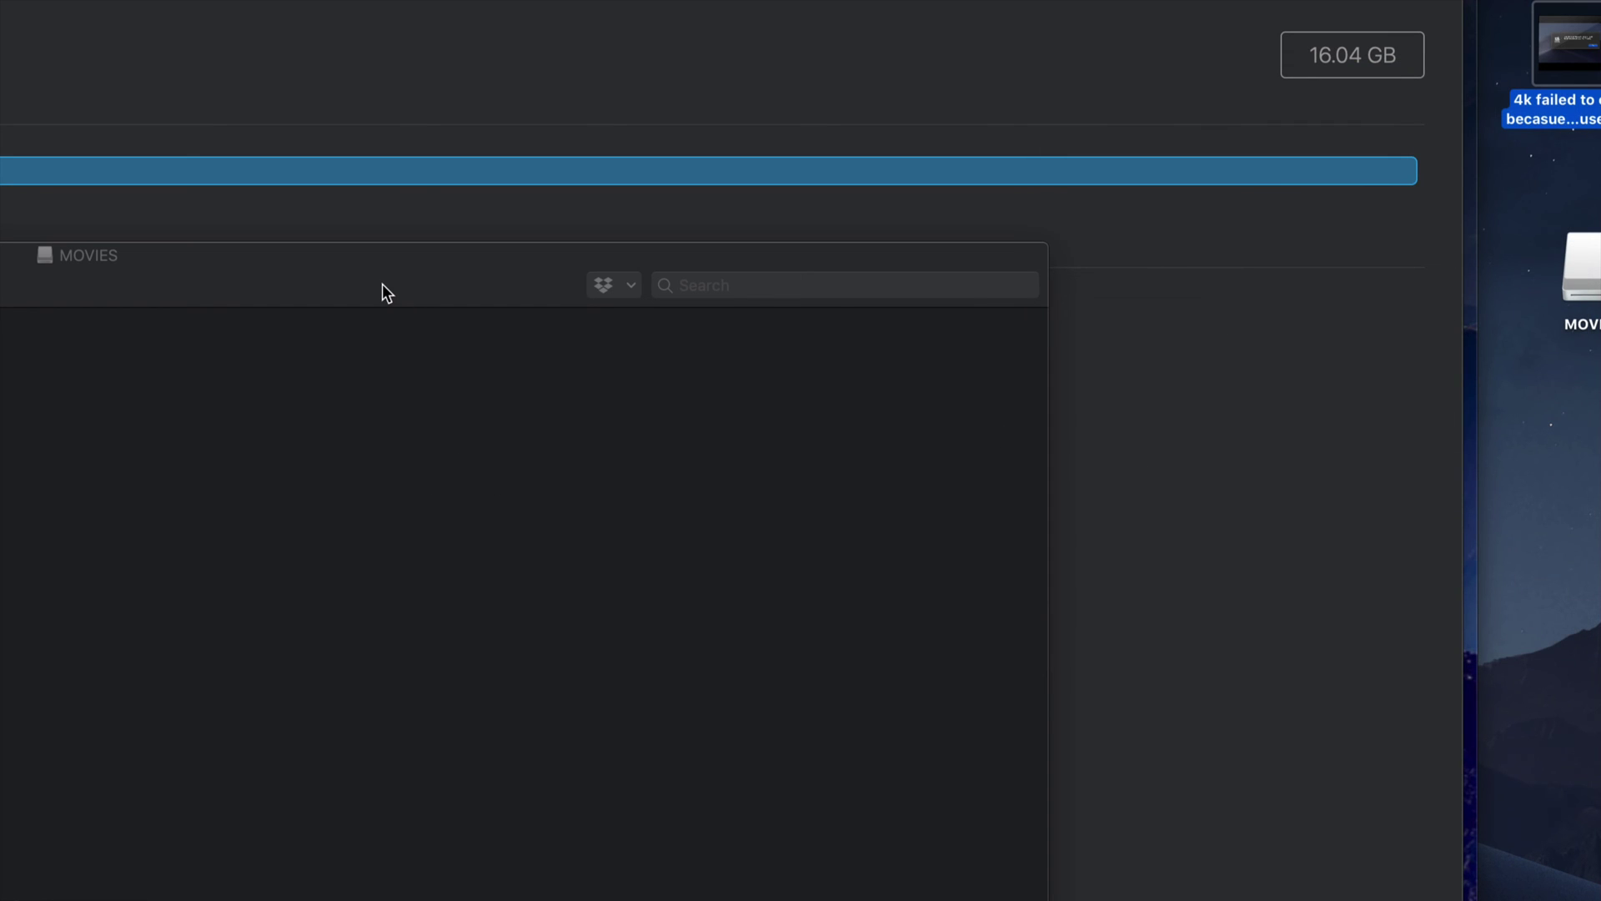
pyautogui.moveTo(387, 291); pyautogui.dragTo(775, 204)
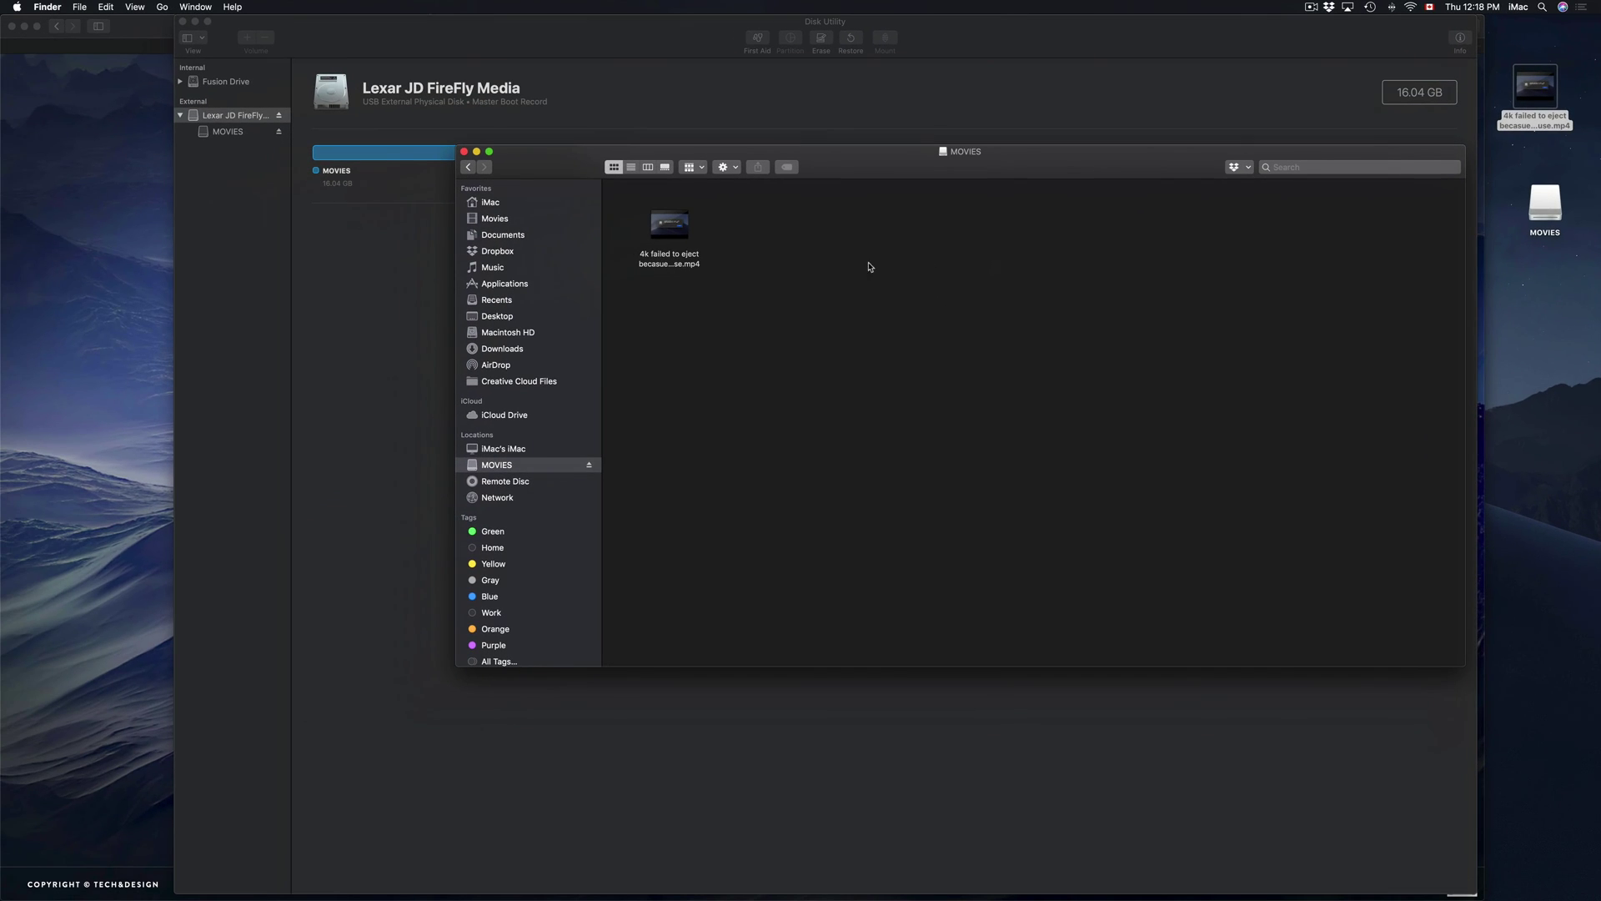
pyautogui.rightClick(773, 261)
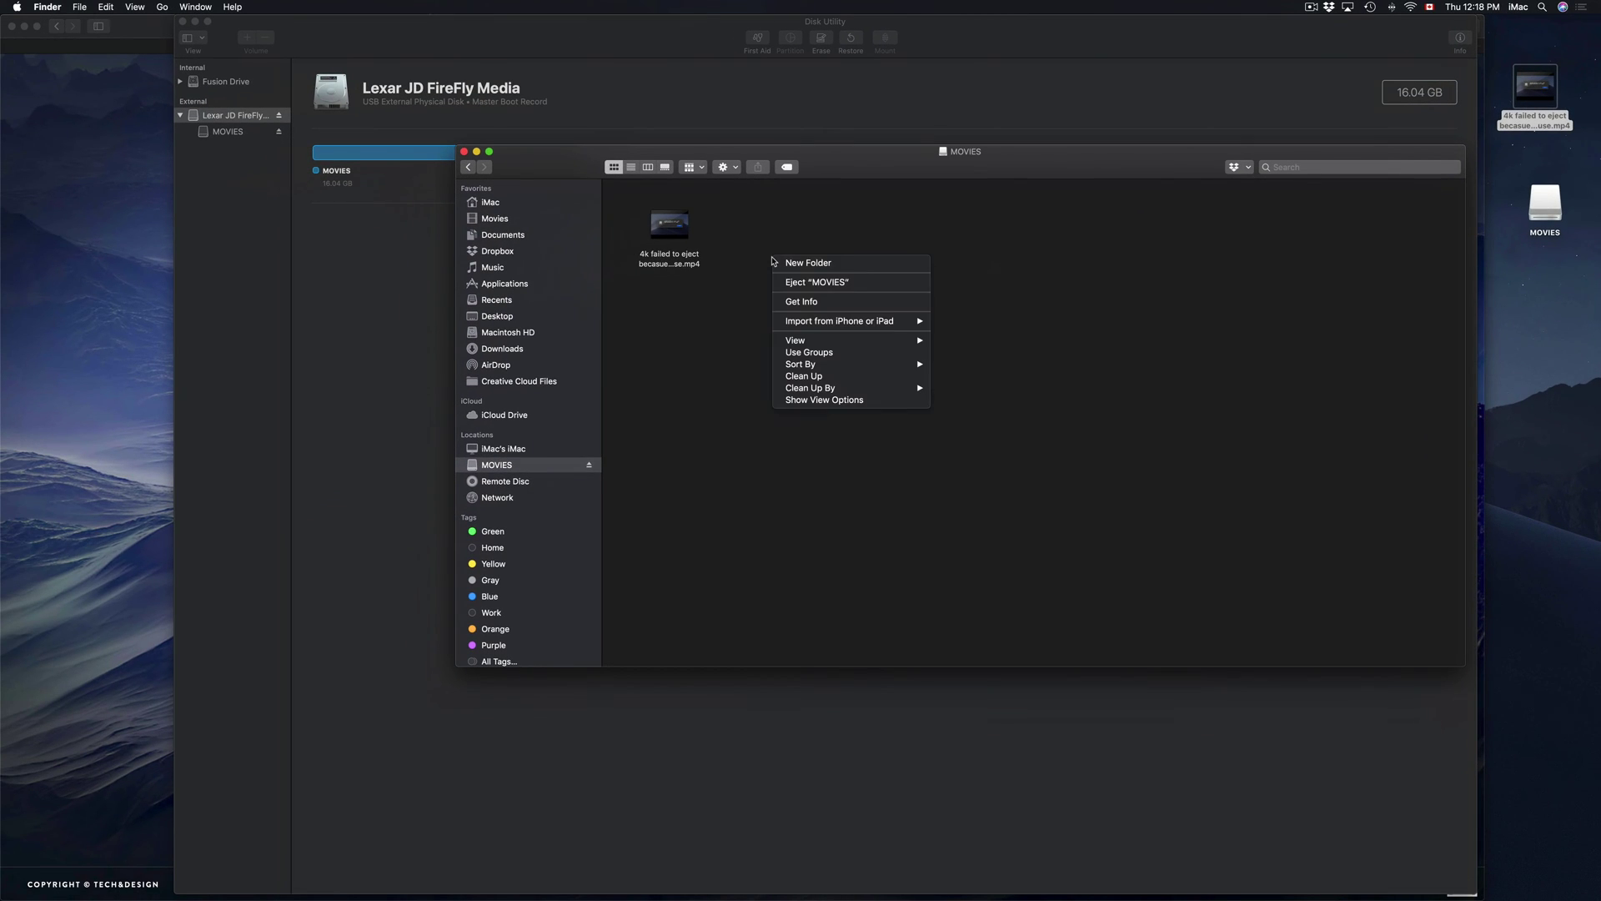
pyautogui.click(1071, 256)
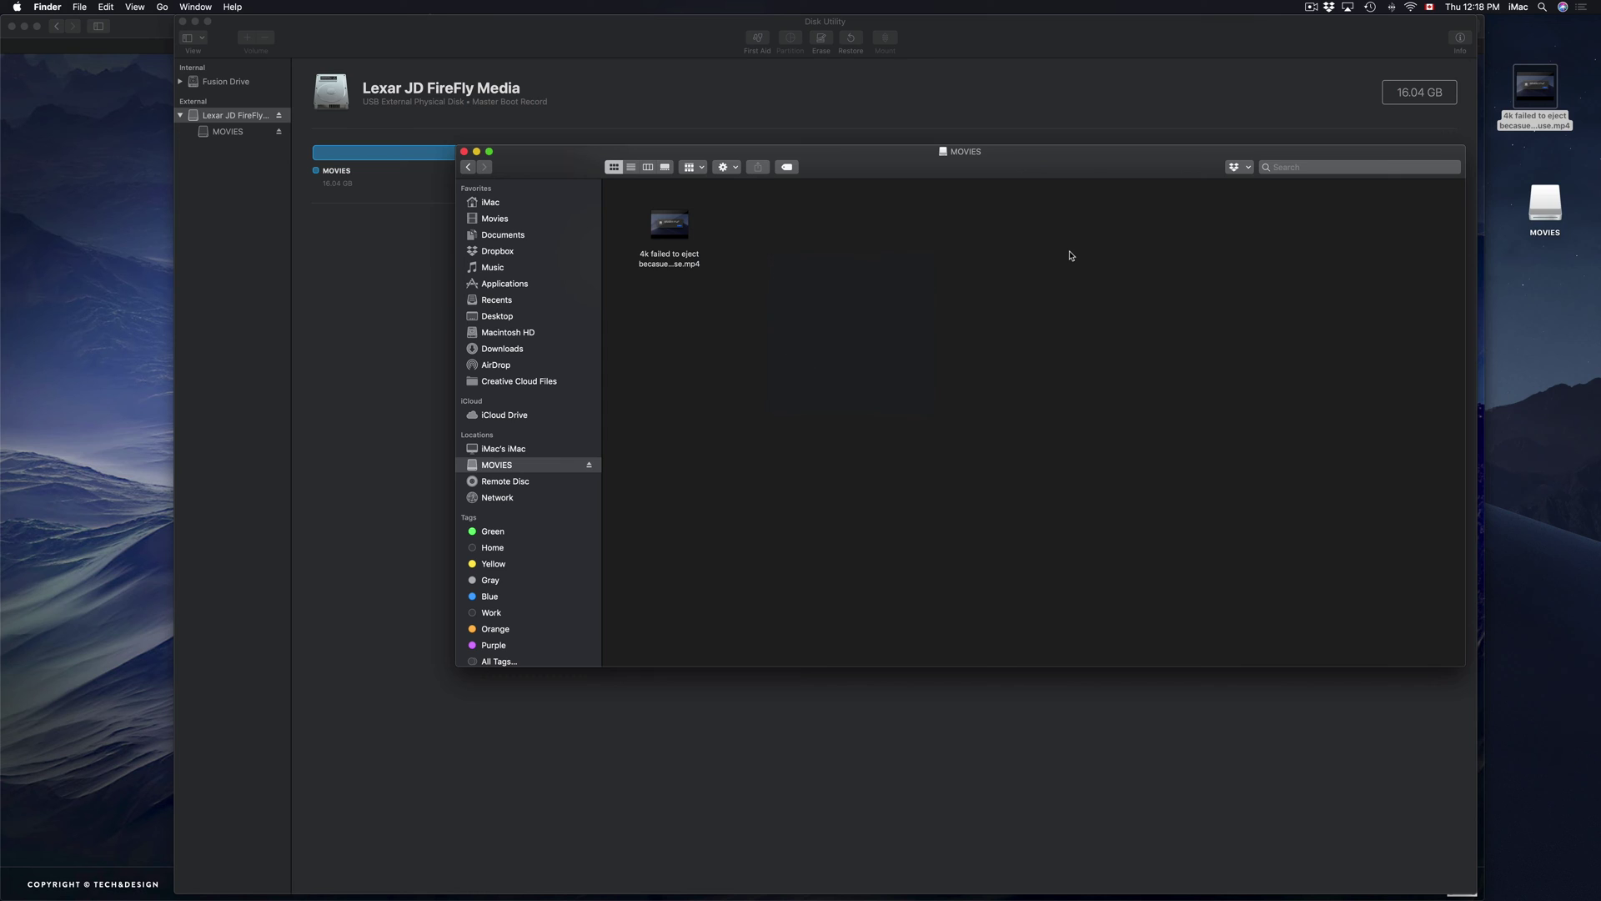